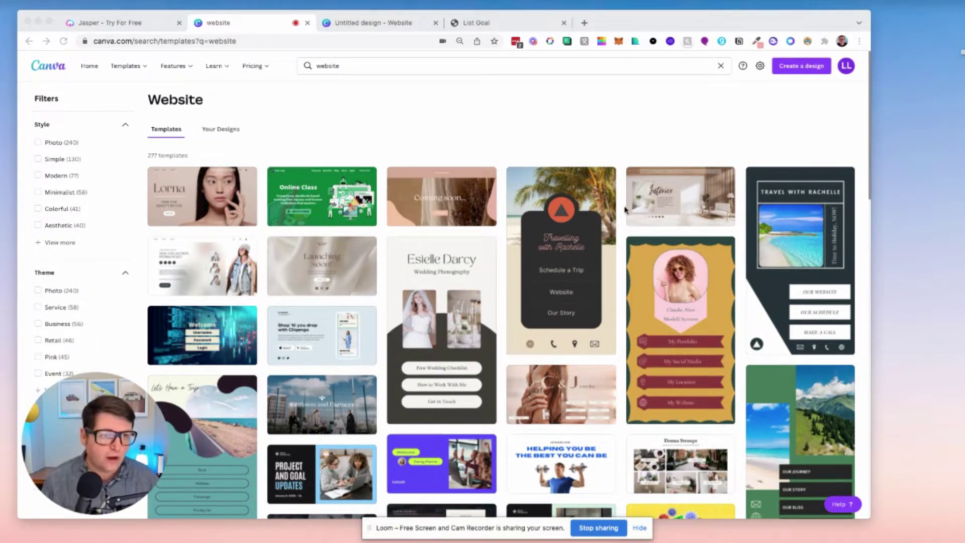
Browse Canva's website template results, then switch to the Jasper free-trial landing page.
{"action": "scroll", "coordinate": [624, 209], "scroll_direction": "down", "scroll_amount": 3}
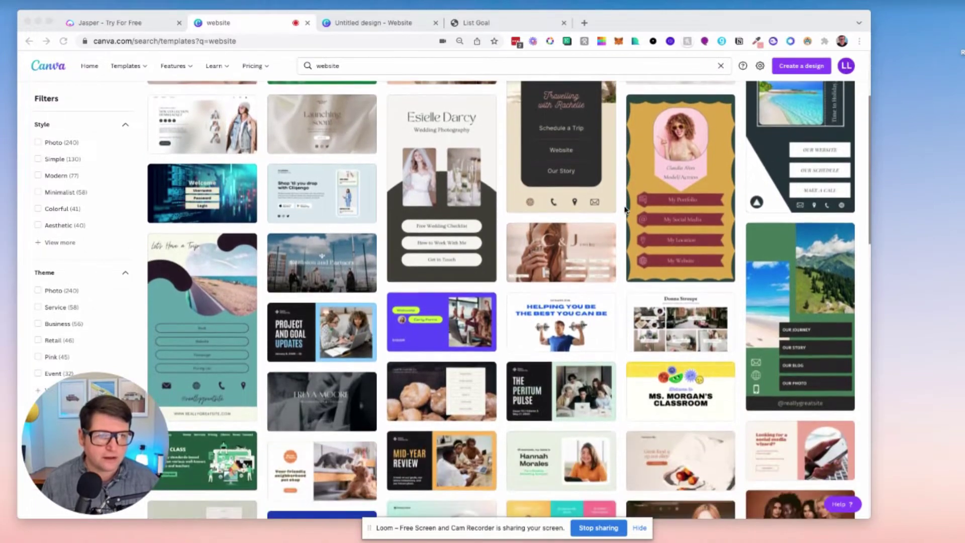
{"action": "scroll", "coordinate": [625, 209], "scroll_direction": "down", "scroll_amount": 6}
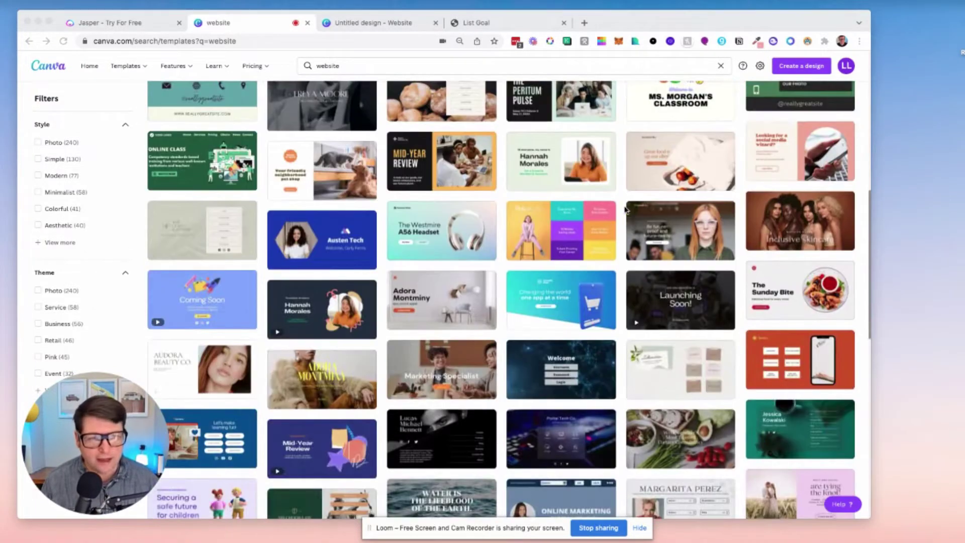
{"action": "scroll", "coordinate": [625, 209], "scroll_direction": "down", "scroll_amount": 1}
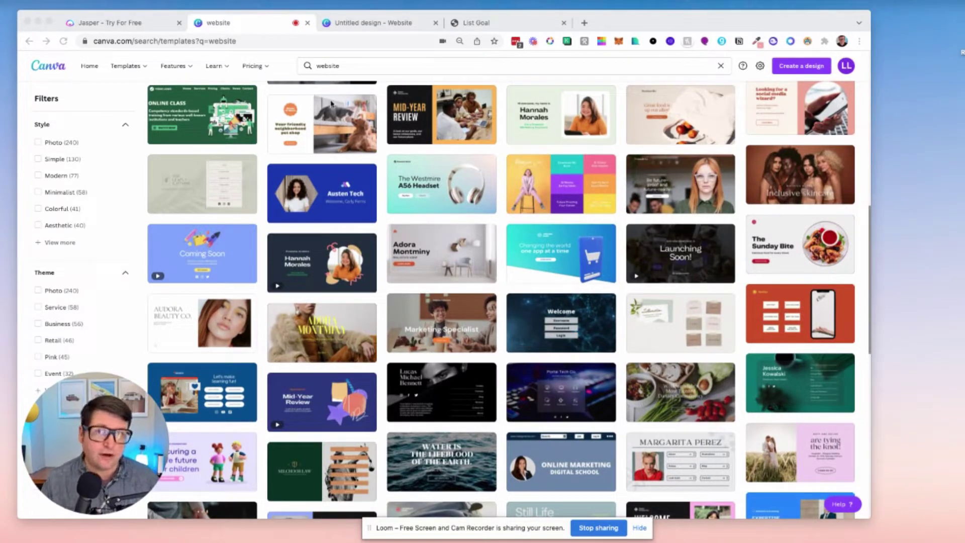
{"action": "left_click", "coordinate": [151, 25]}
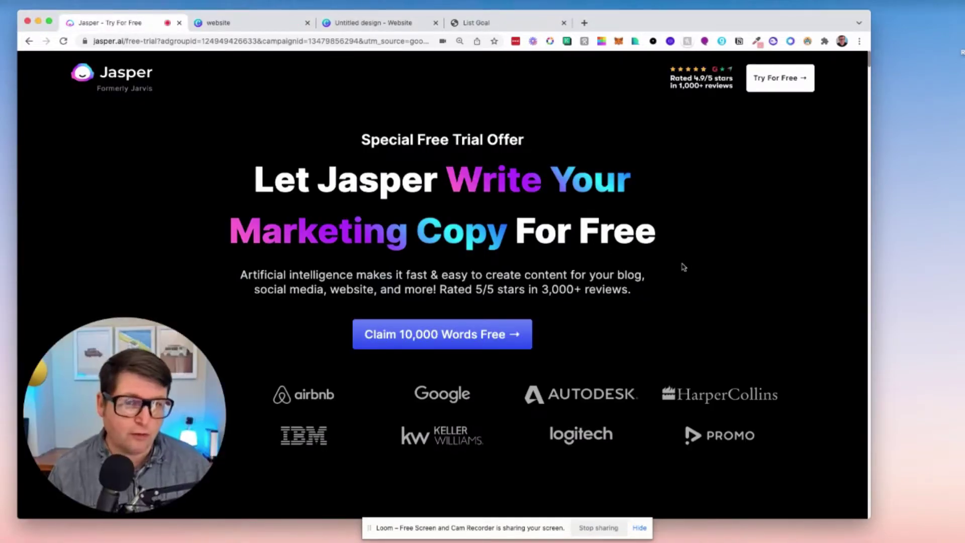
{"action": "scroll", "coordinate": [683, 266], "scroll_direction": "down", "scroll_amount": 1}
{"action": "scroll", "coordinate": [683, 266], "scroll_direction": "down", "scroll_amount": 5}
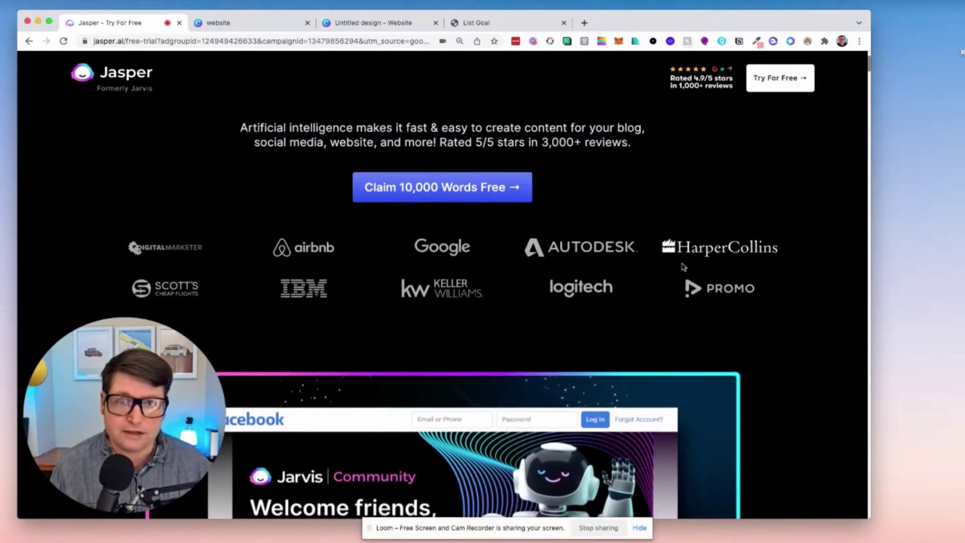
{"action": "scroll", "coordinate": [684, 266], "scroll_direction": "up", "scroll_amount": 5}
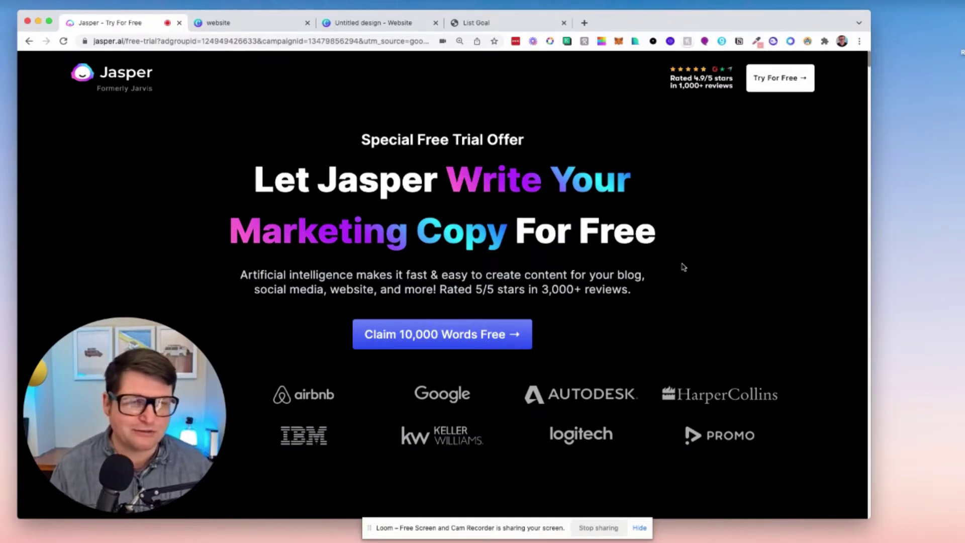
{"action": "scroll", "coordinate": [396, 315], "scroll_direction": "down", "scroll_amount": 20}
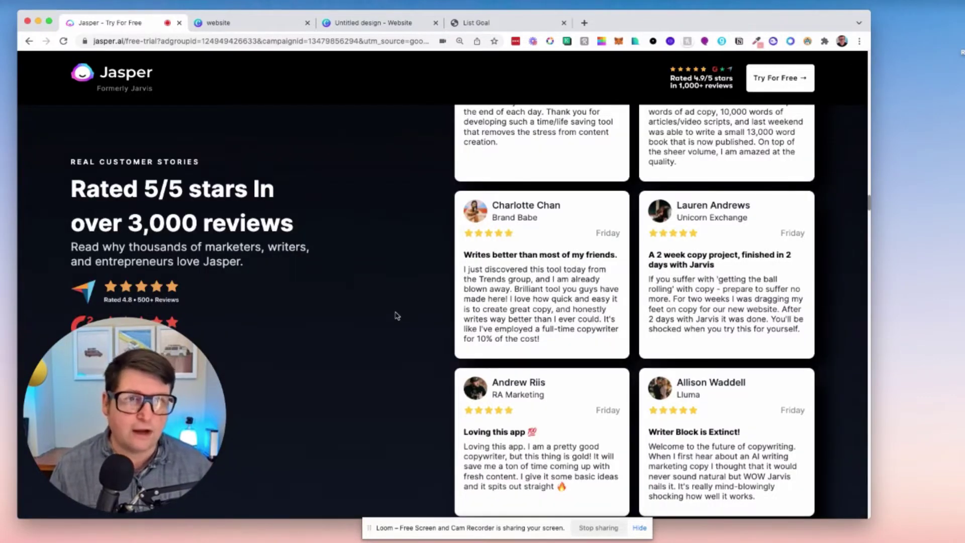
{"action": "scroll", "coordinate": [397, 315], "scroll_direction": "up", "scroll_amount": 20}
{"action": "scroll", "coordinate": [686, 271], "scroll_direction": "down", "scroll_amount": 2}
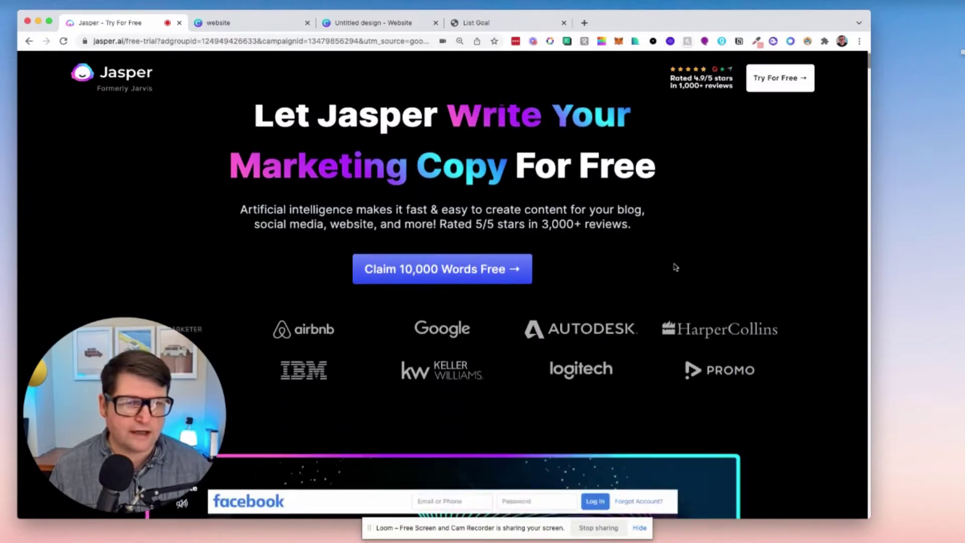
{"action": "scroll", "coordinate": [653, 251], "scroll_direction": "up", "scroll_amount": 2}
{"action": "scroll", "coordinate": [649, 248], "scroll_direction": "down", "scroll_amount": 5}
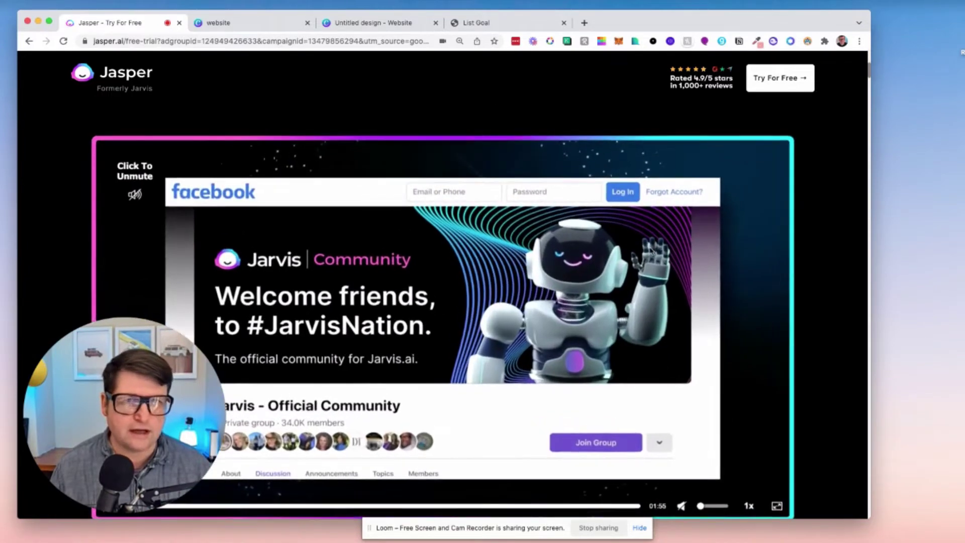
{"action": "scroll", "coordinate": [650, 250], "scroll_direction": "down", "scroll_amount": 10}
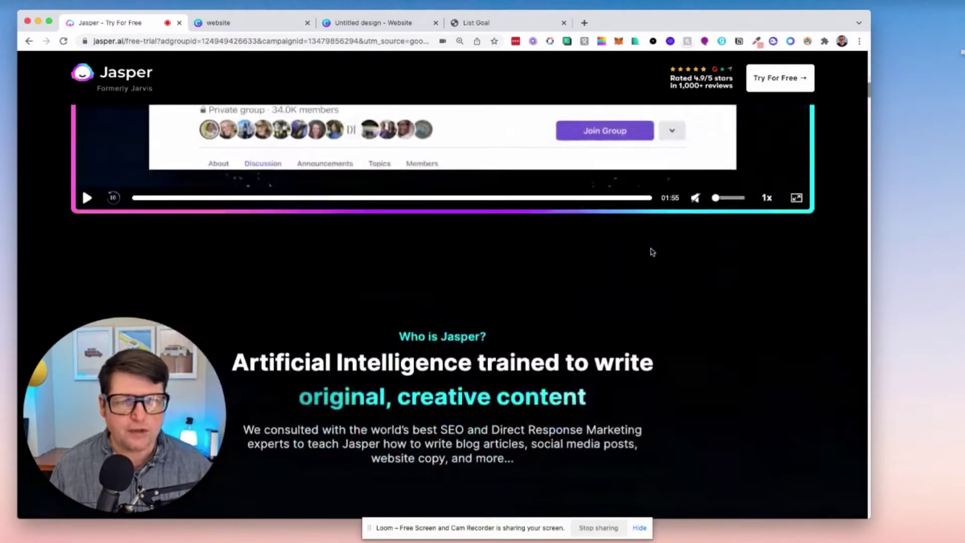
{"action": "scroll", "coordinate": [650, 252], "scroll_direction": "down", "scroll_amount": 10}
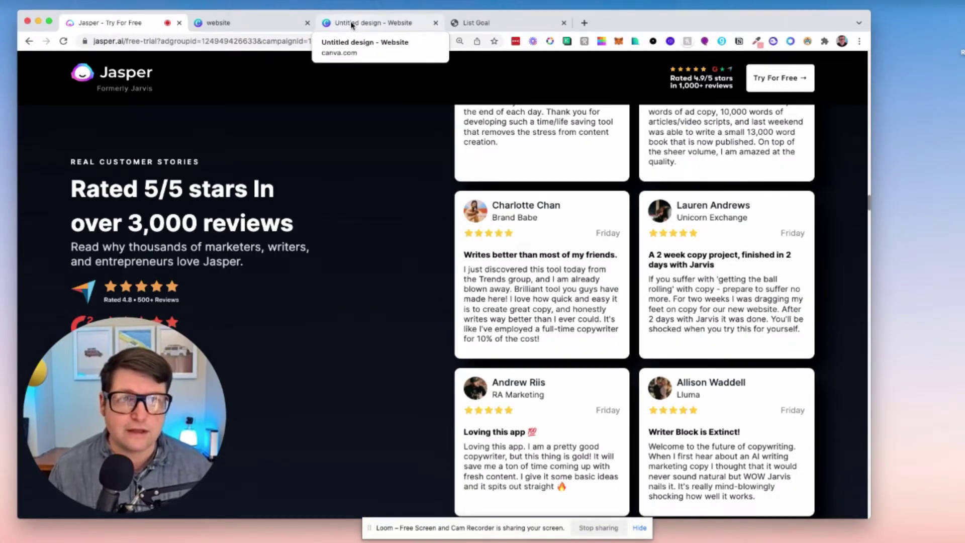
Set the blank website page's background colour to black (000000).
{"action": "left_click", "coordinate": [352, 25]}
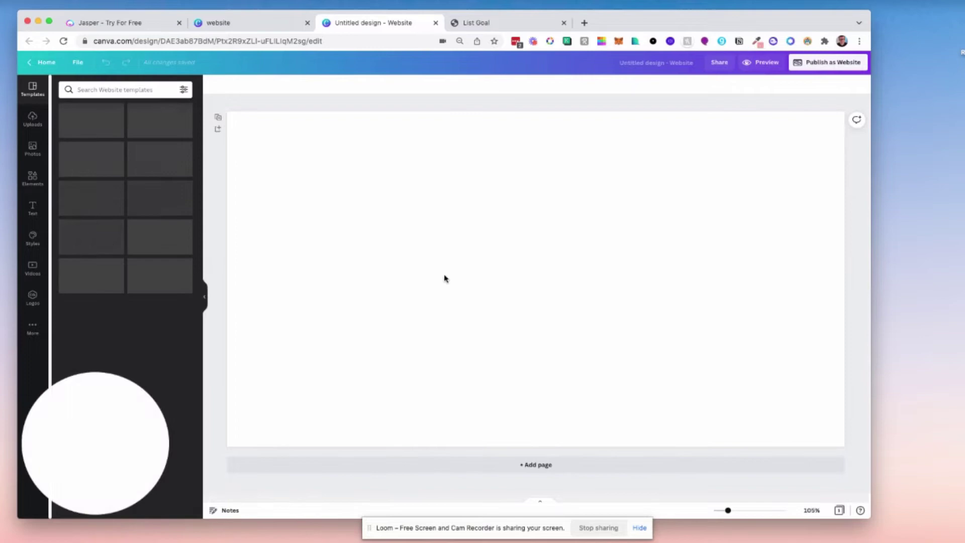
{"action": "left_click", "coordinate": [206, 300]}
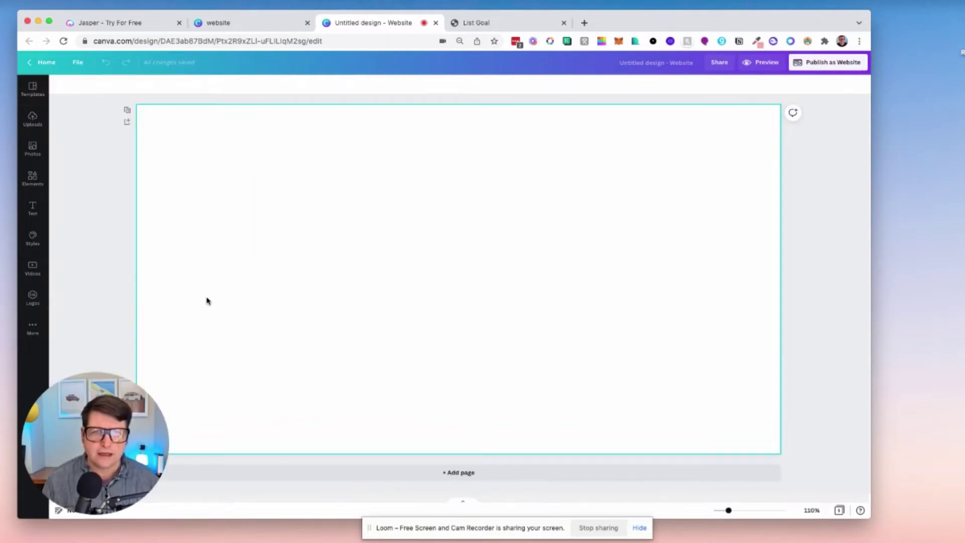
{"action": "left_click", "coordinate": [632, 166]}
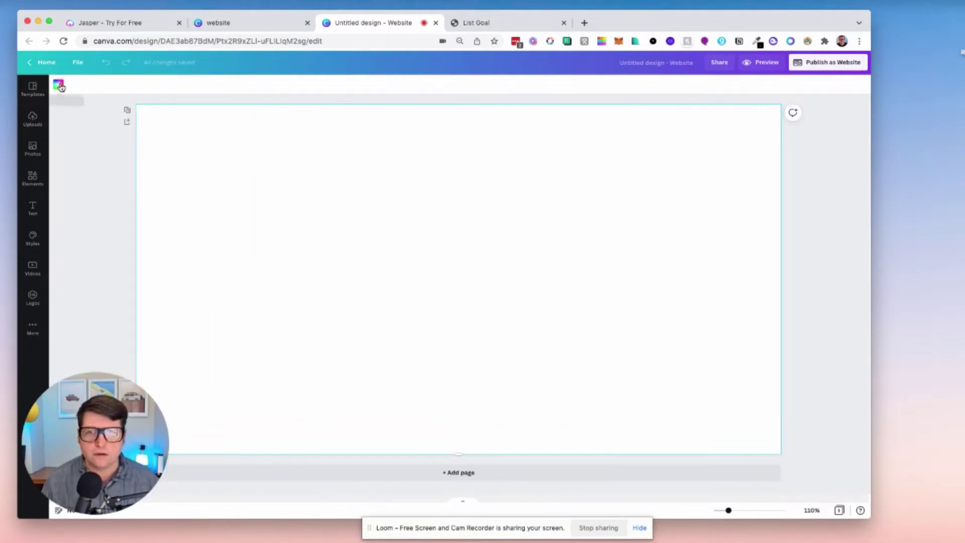
{"action": "left_click", "coordinate": [62, 88]}
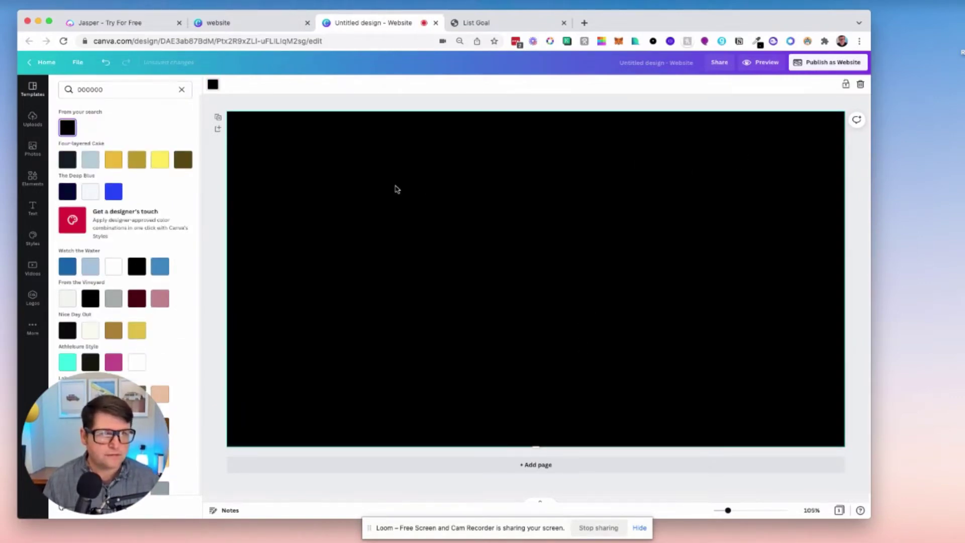
Add two more black pages below the first one.
{"action": "left_click", "coordinate": [219, 131]}
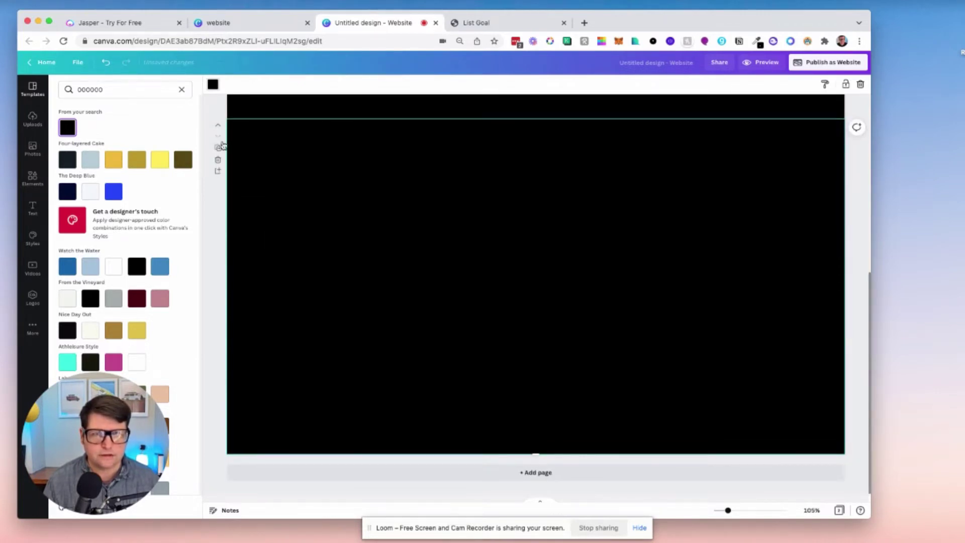
{"action": "left_click", "coordinate": [217, 147]}
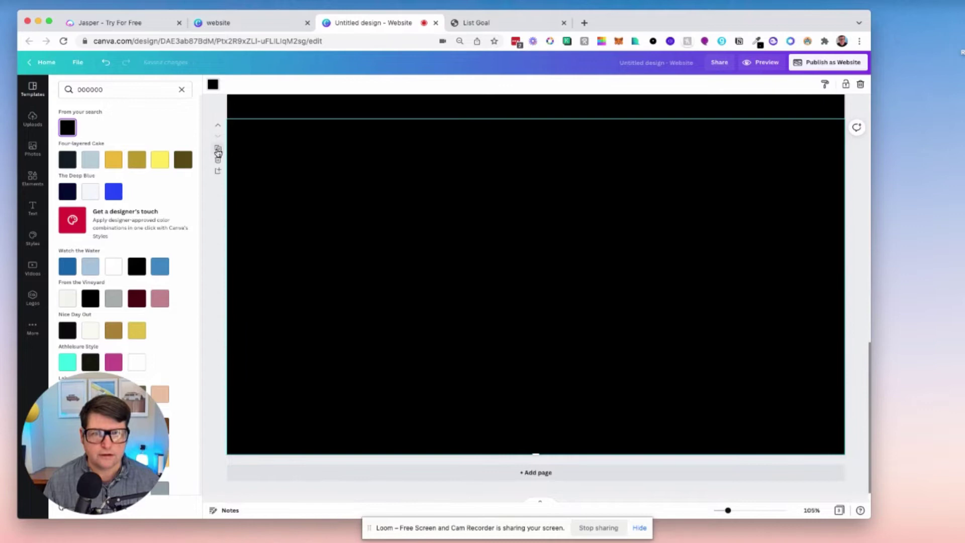
{"action": "scroll", "coordinate": [487, 246], "scroll_direction": "up", "scroll_amount": 10}
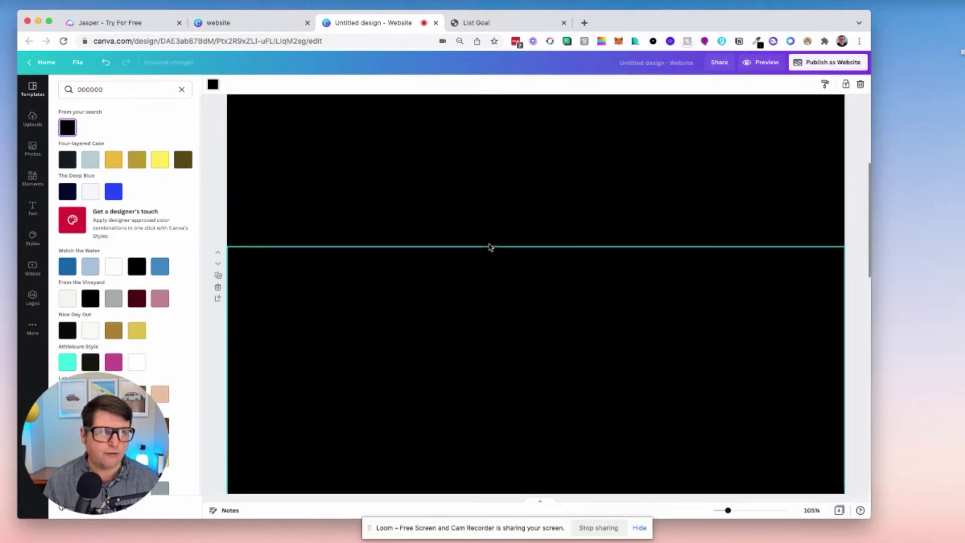
Copy the Jasper logo image from the landing page and paste it onto the black page.
{"action": "left_click", "coordinate": [117, 24]}
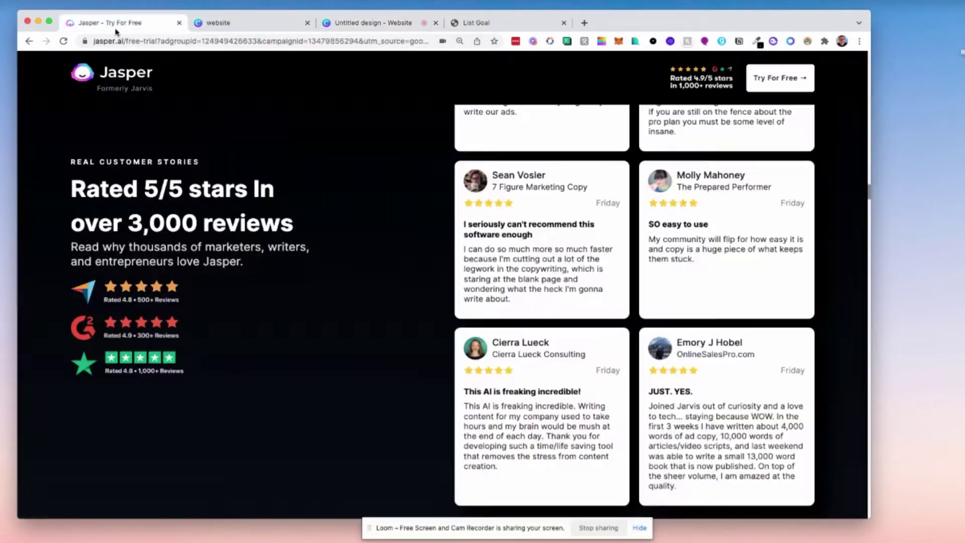
{"action": "right_click", "coordinate": [119, 79]}
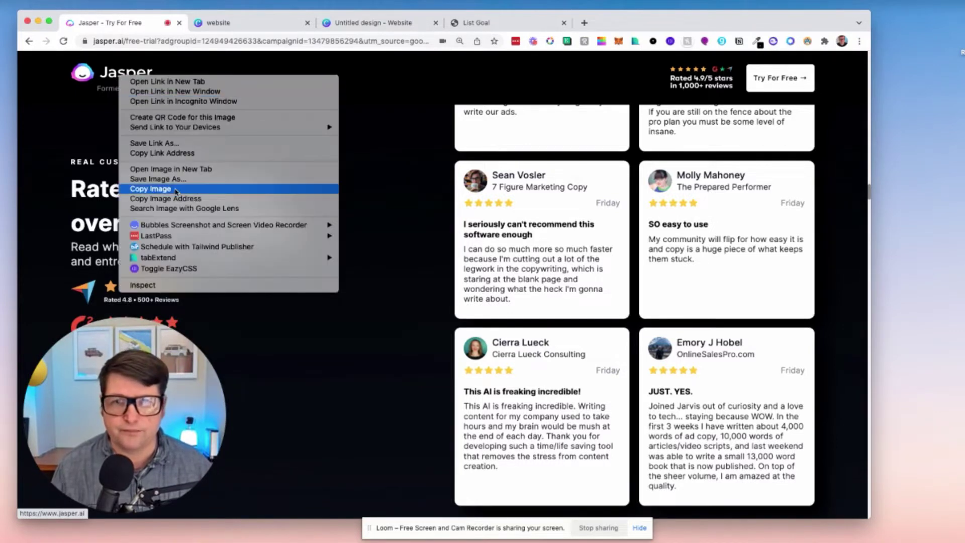
{"action": "left_click", "coordinate": [150, 189]}
{"action": "left_click", "coordinate": [372, 23]}
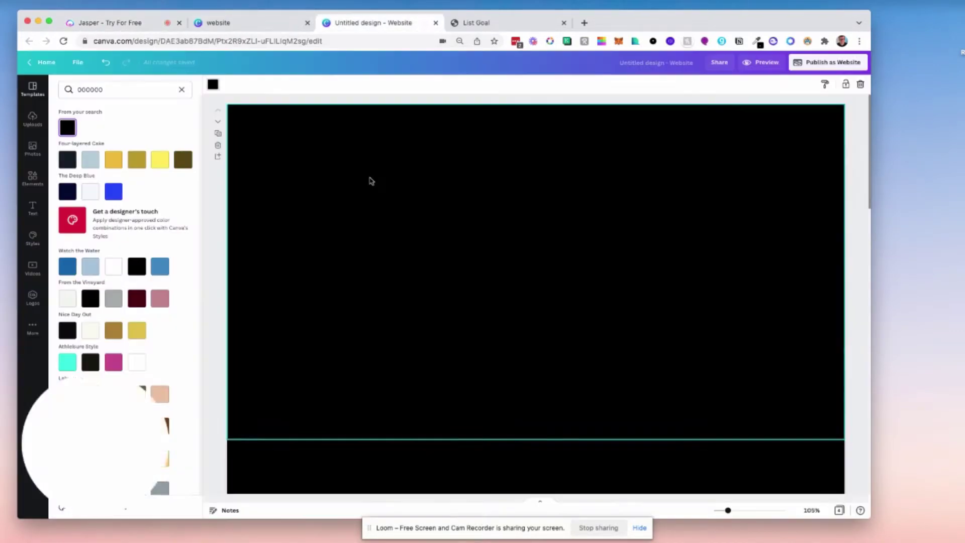
{"action": "right_click", "coordinate": [372, 180]}
{"action": "left_click", "coordinate": [402, 211]}
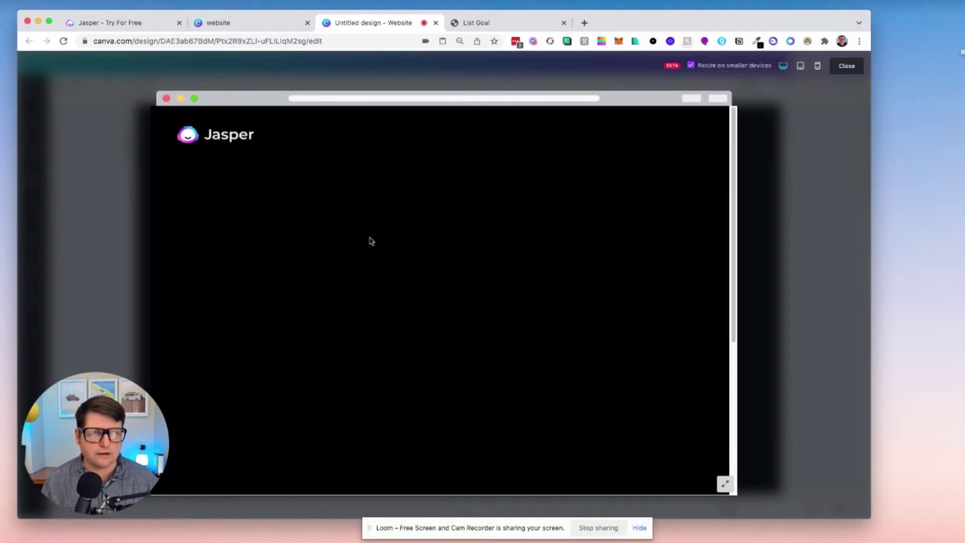
Check the website preview at tablet and phone sizes, then close it.
{"action": "left_click", "coordinate": [800, 68]}
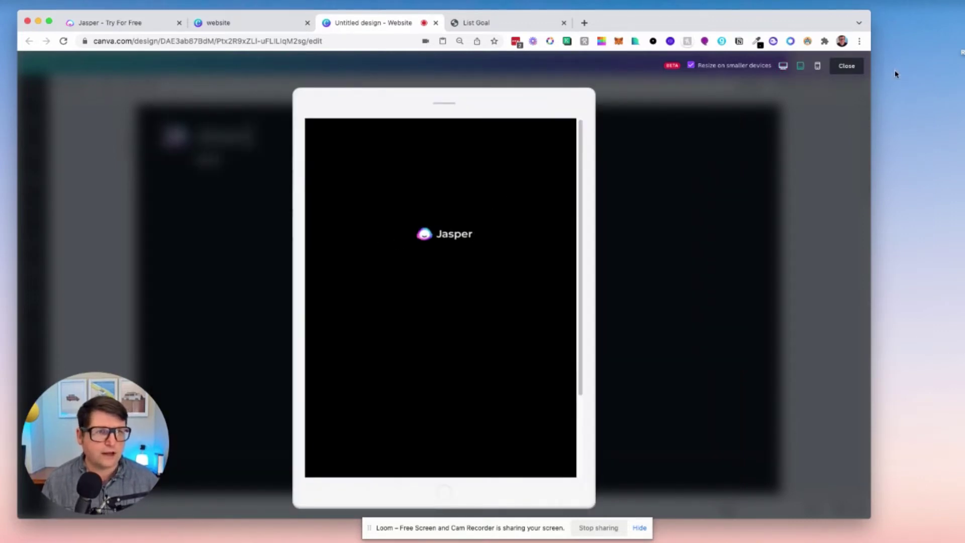
{"action": "left_click", "coordinate": [817, 67]}
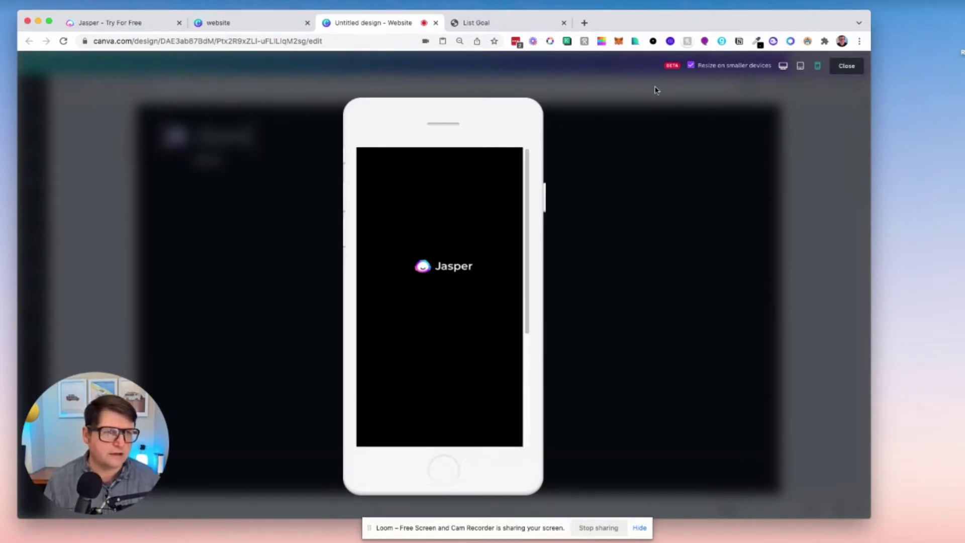
{"action": "key", "text": "Escape"}
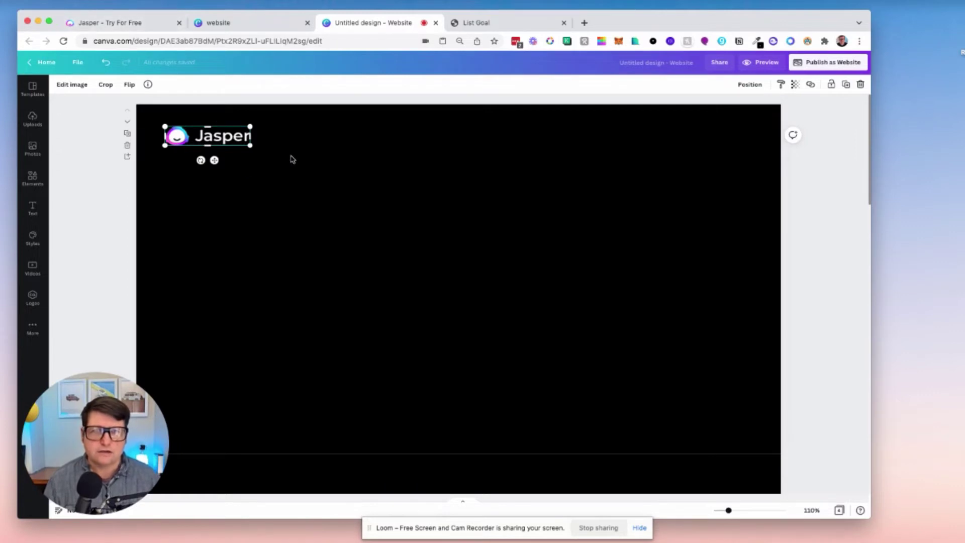
Add a heading reading 'Let Jasper Write Your Marketing Copy For Free', enlarged and centred.
{"action": "left_click", "coordinate": [32, 207]}
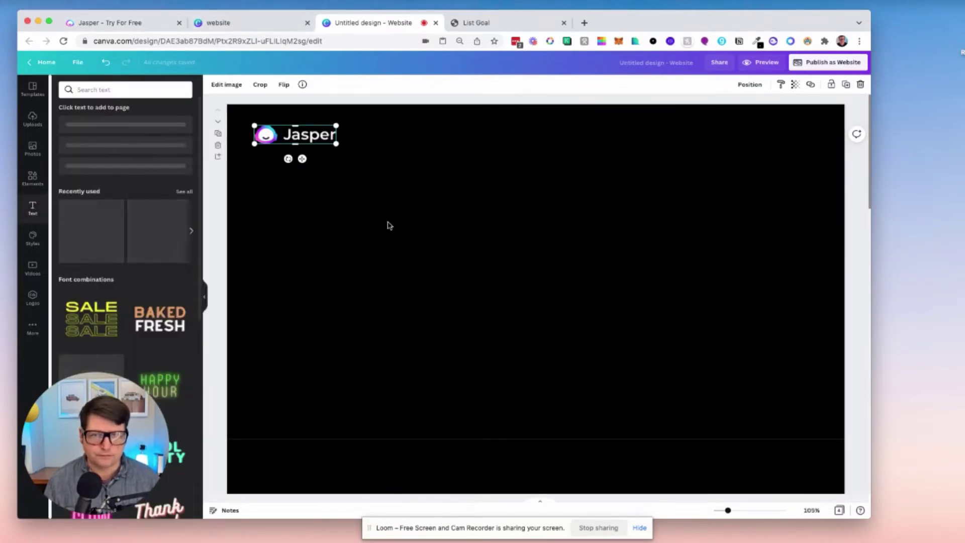
{"action": "left_click", "coordinate": [100, 139]}
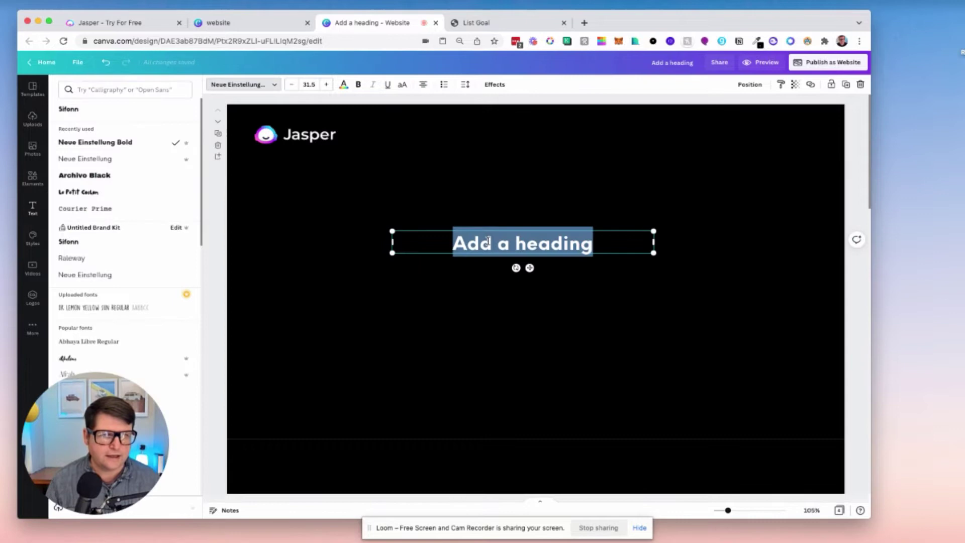
{"action": "key", "text": "super+v"}
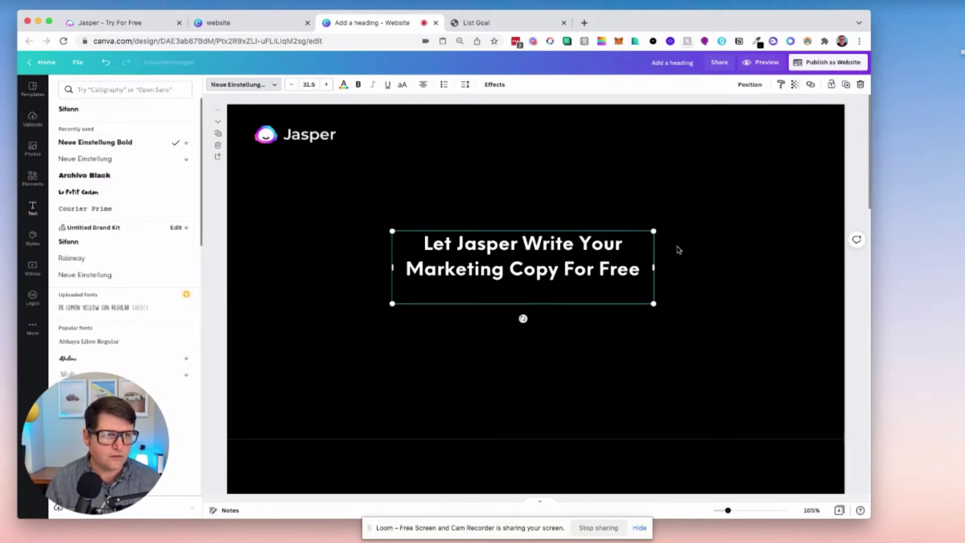
{"action": "left_click_drag", "start_coordinate": [653, 231], "coordinate": [716, 213]}
{"action": "key", "text": "Escape"}
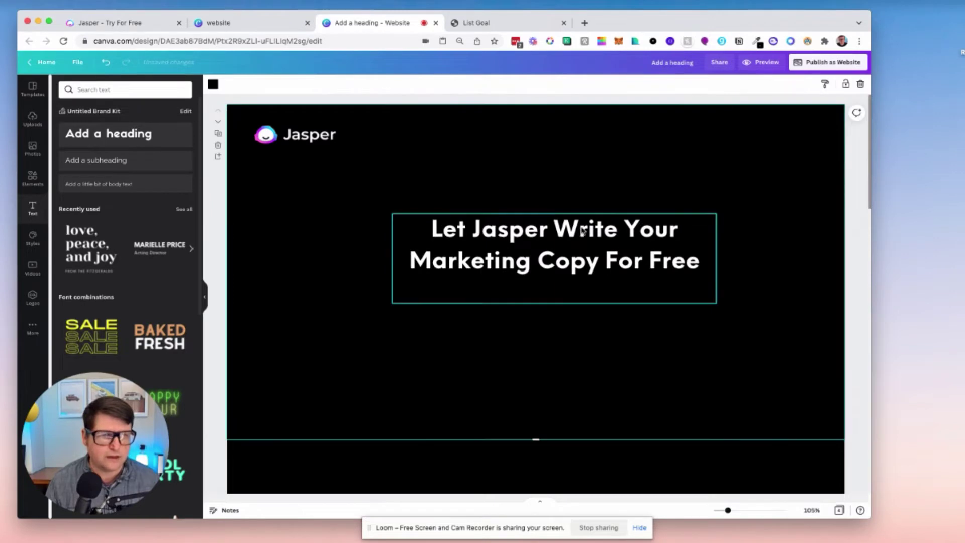
{"action": "left_click_drag", "start_coordinate": [582, 231], "coordinate": [554, 236]}
Paste Jasper's description paragraph beneath the headline, comparing against the Jasper page.
{"action": "key", "text": "ctrl+v"}
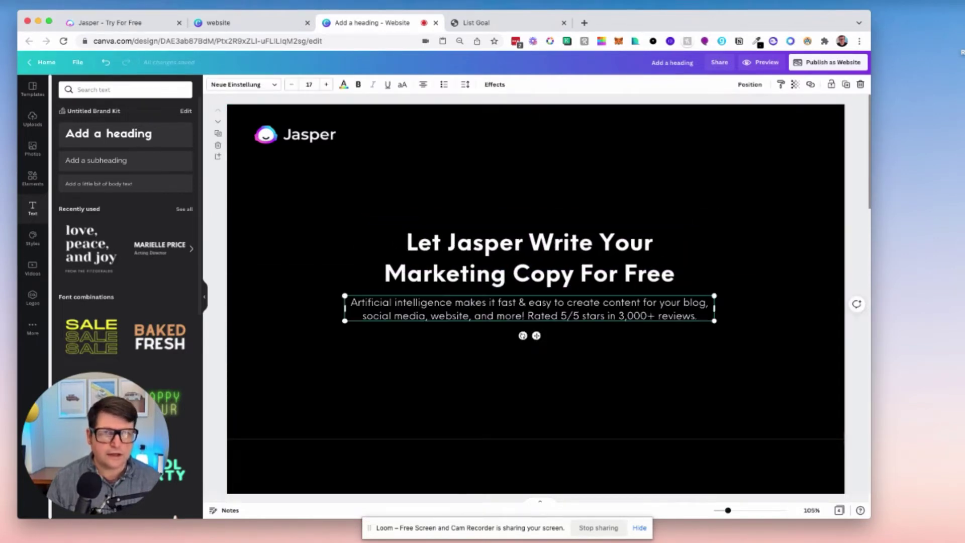
{"action": "left_click", "coordinate": [121, 24]}
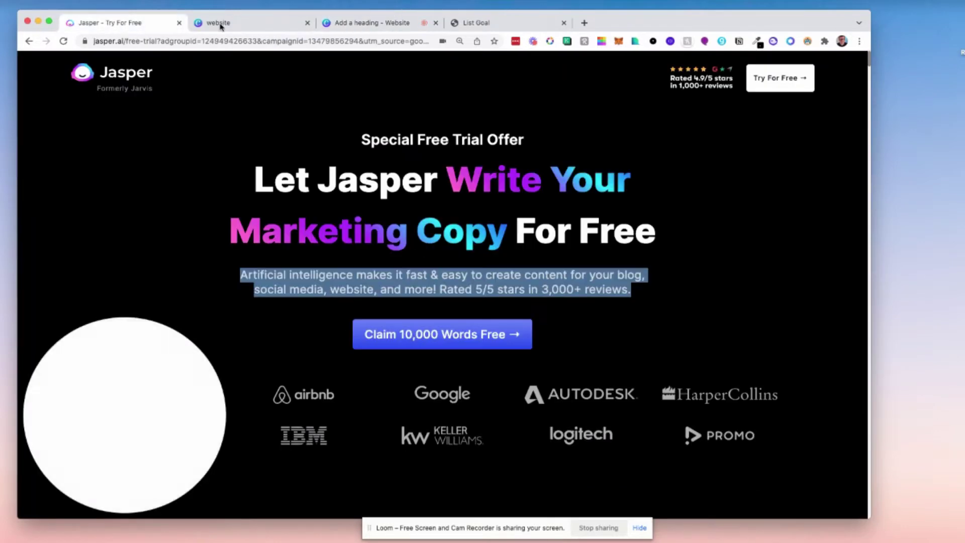
{"action": "left_click", "coordinate": [354, 25]}
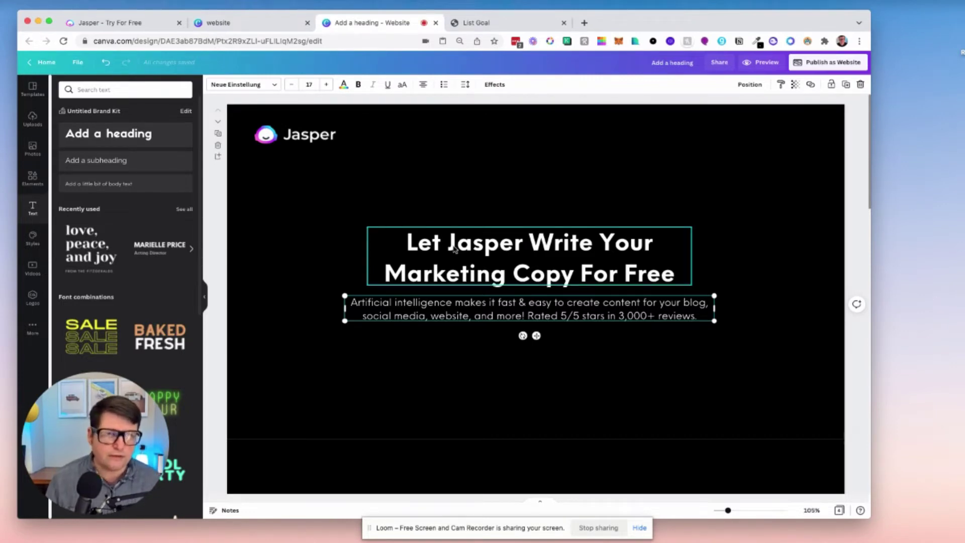
{"action": "left_click", "coordinate": [125, 23]}
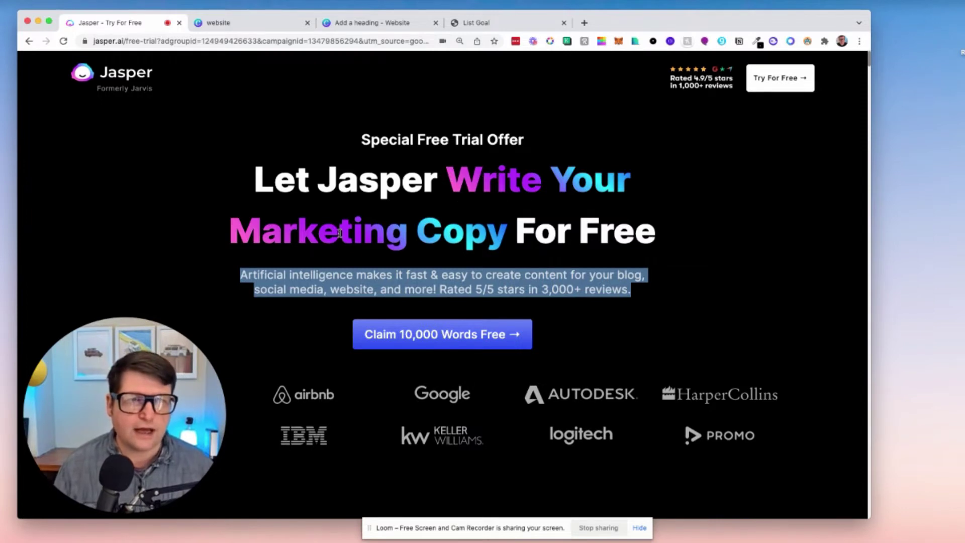
{"action": "left_click", "coordinate": [355, 30]}
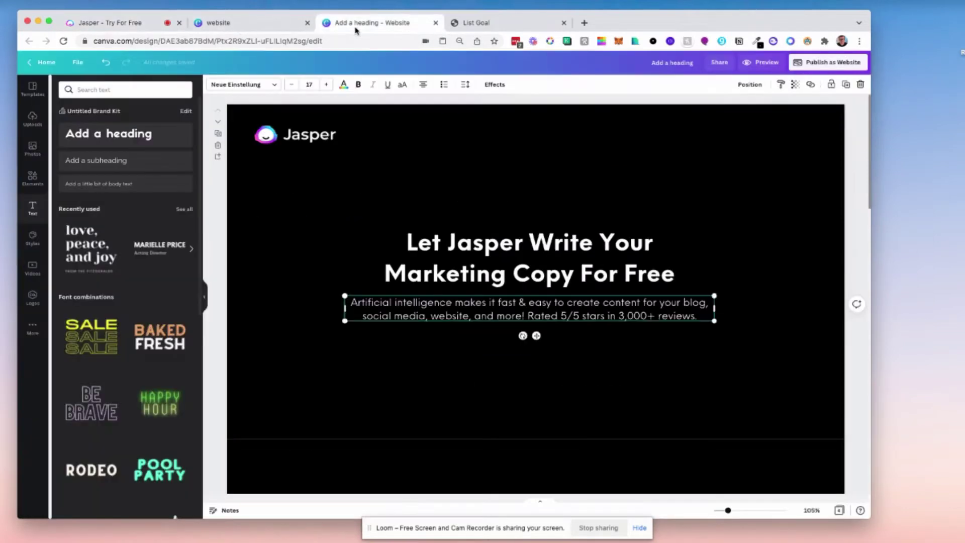
Recolour the headline word 'Write' with a colour sampled from the Jasper logo.
{"action": "double_click", "coordinate": [539, 243]}
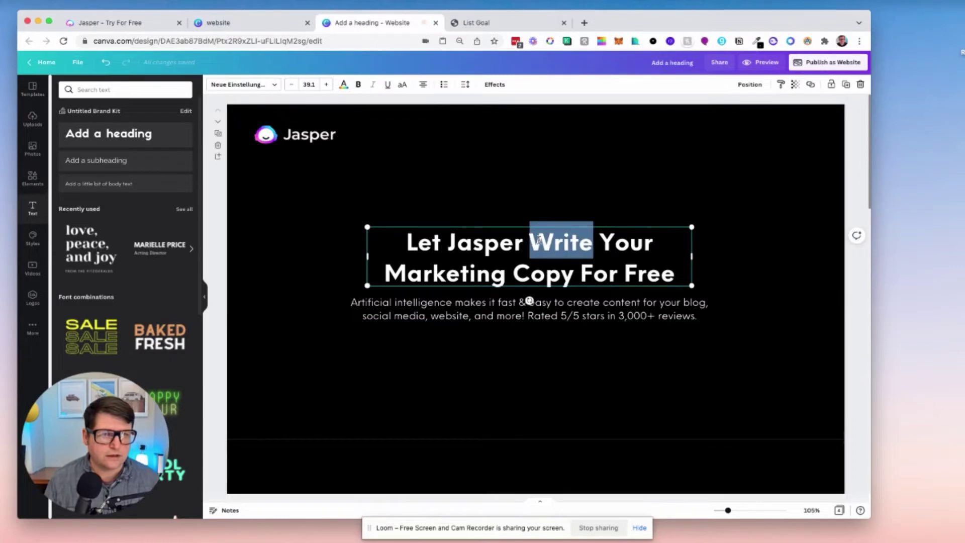
{"action": "left_click", "coordinate": [344, 85]}
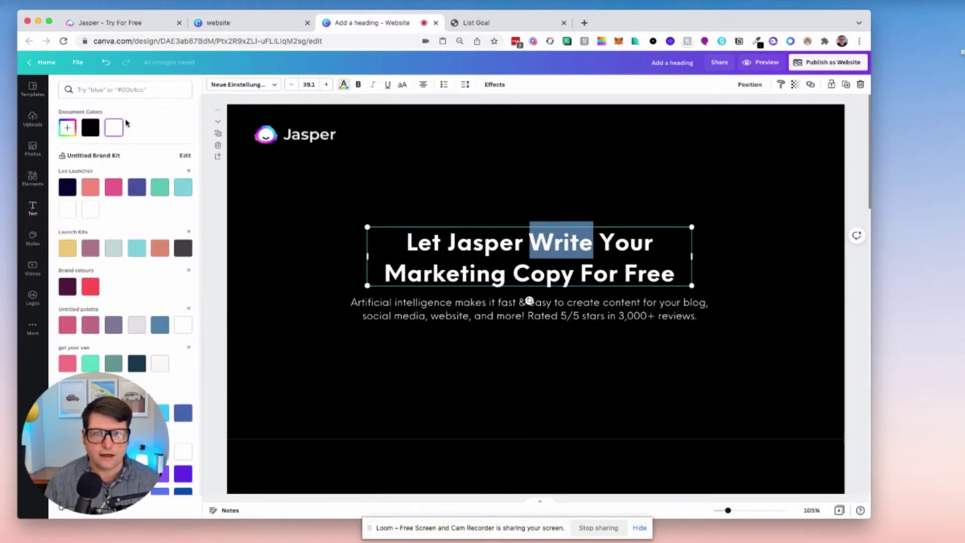
{"action": "left_click", "coordinate": [75, 132]}
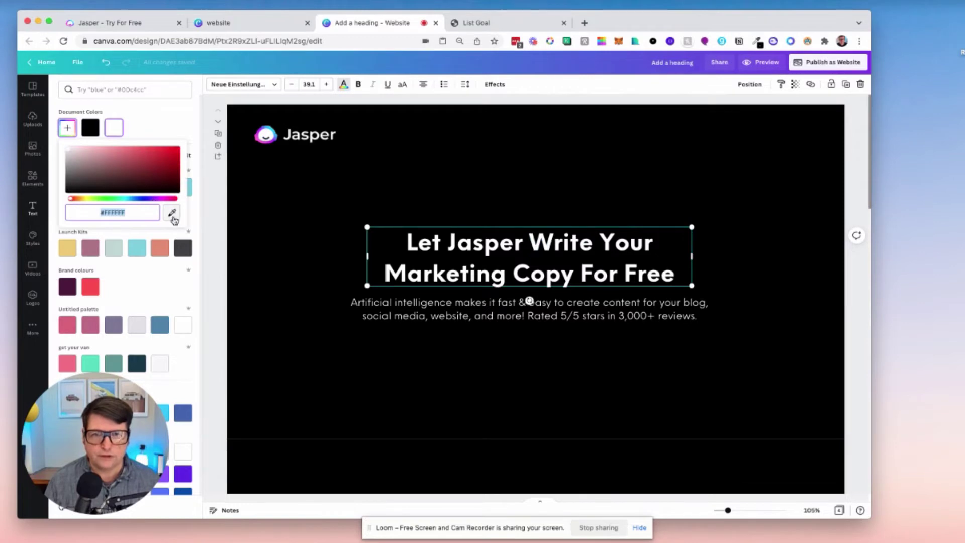
{"action": "left_click", "coordinate": [172, 212]}
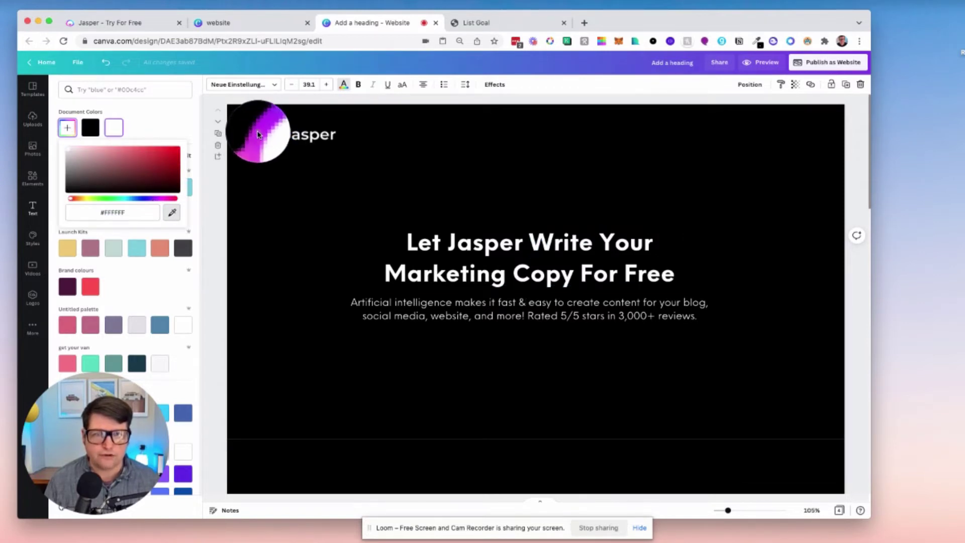
{"action": "left_click", "coordinate": [260, 133]}
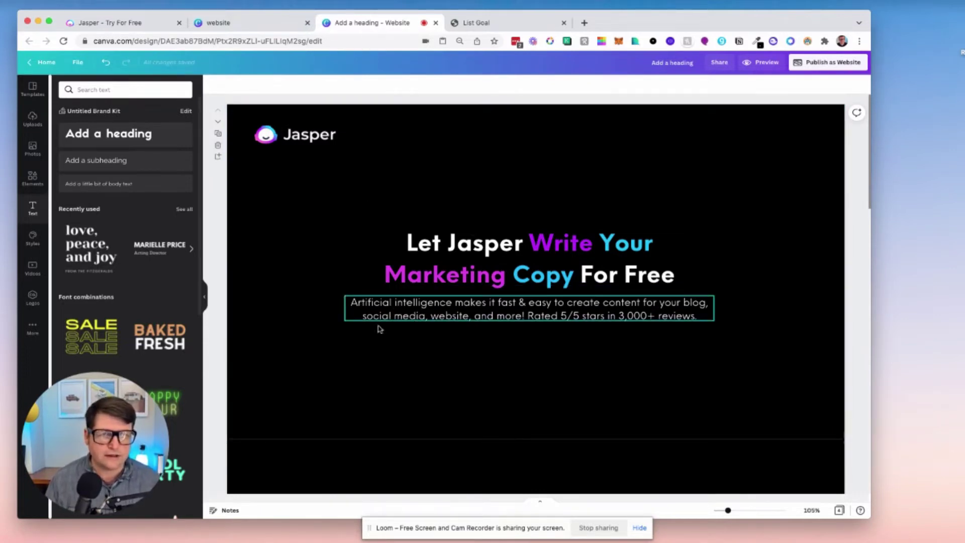
Add a square shape below the description and stretch it into a wide navy bar.
{"action": "left_click", "coordinate": [139, 26]}
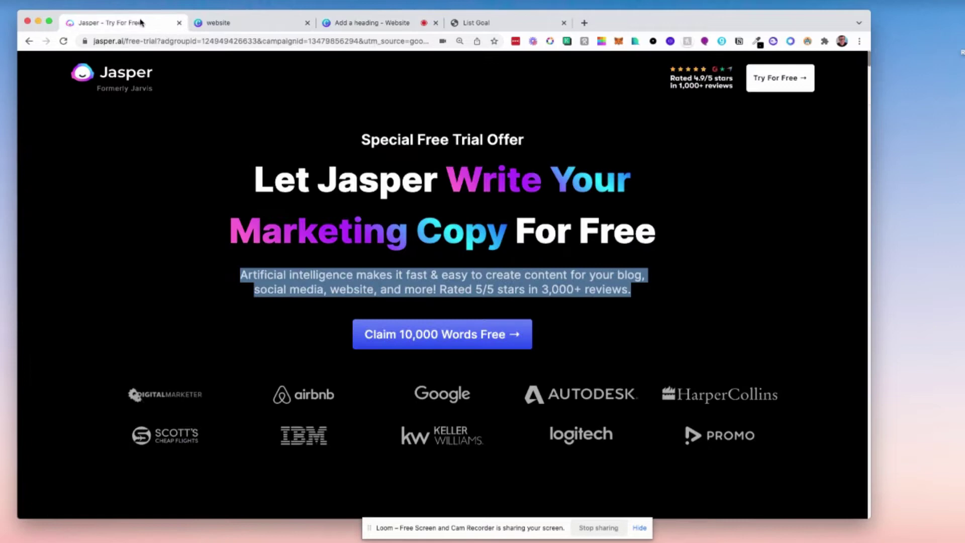
{"action": "left_click", "coordinate": [362, 24]}
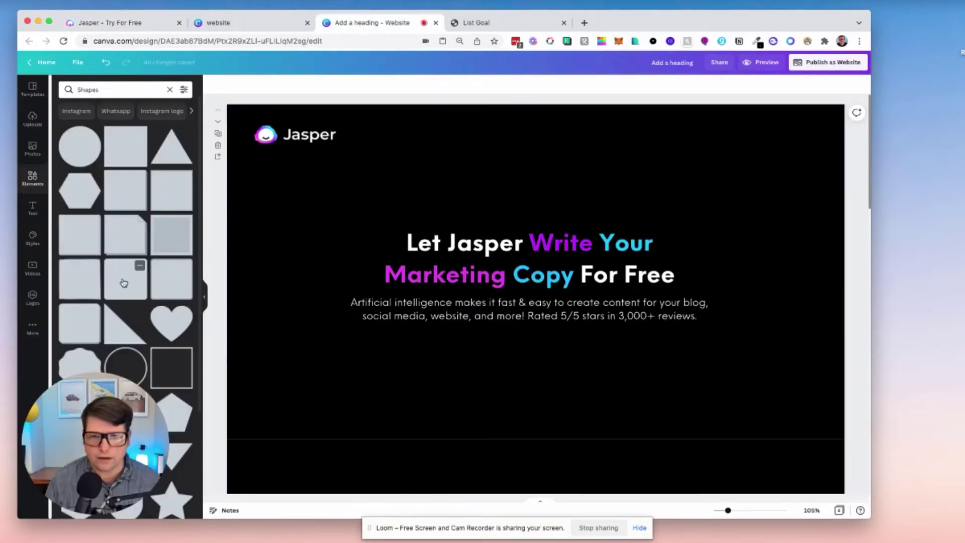
{"action": "left_click_drag", "start_coordinate": [123, 280], "coordinate": [406, 208]}
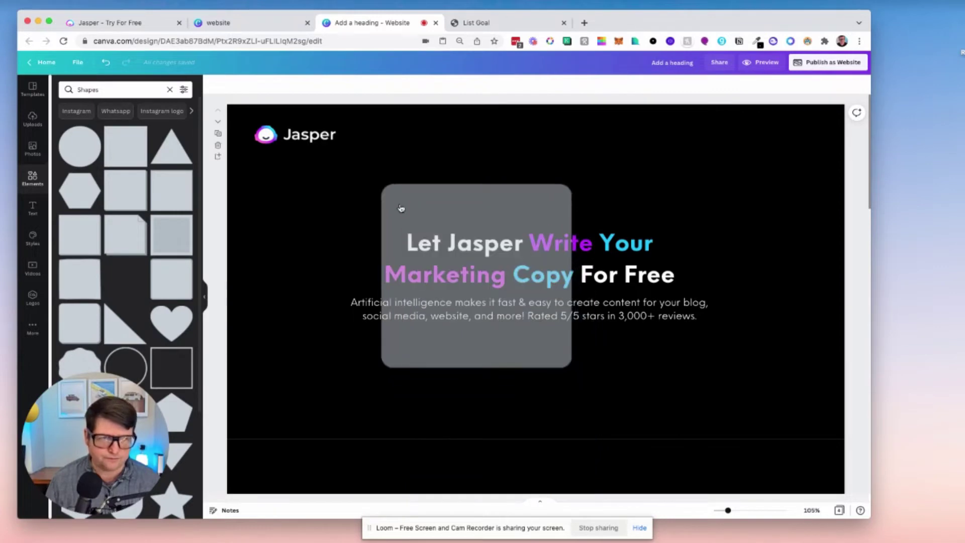
{"action": "left_click_drag", "start_coordinate": [573, 184], "coordinate": [611, 344]}
{"action": "left_click", "coordinate": [130, 26]}
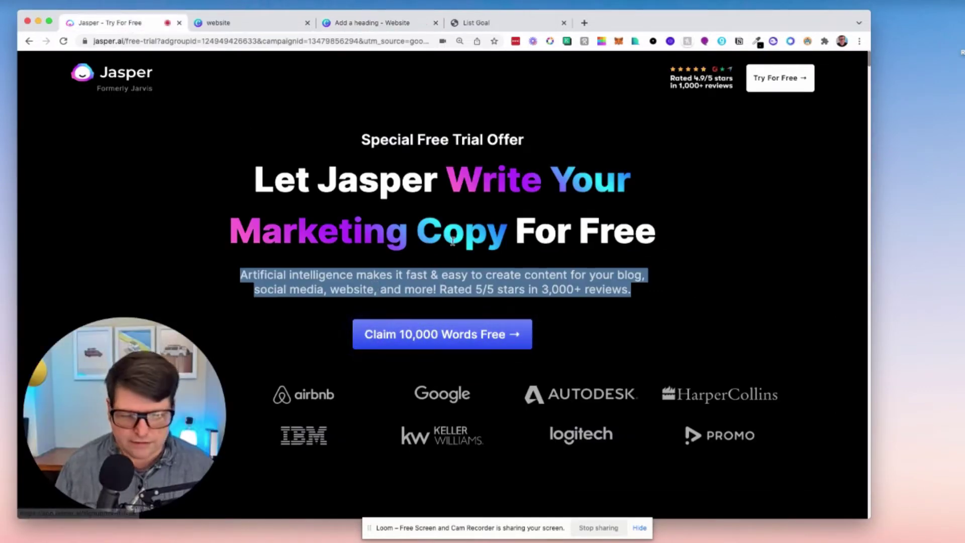
Take a screenshot of Jasper's Claim button for reference.
{"action": "key", "text": "super+shift+4"}
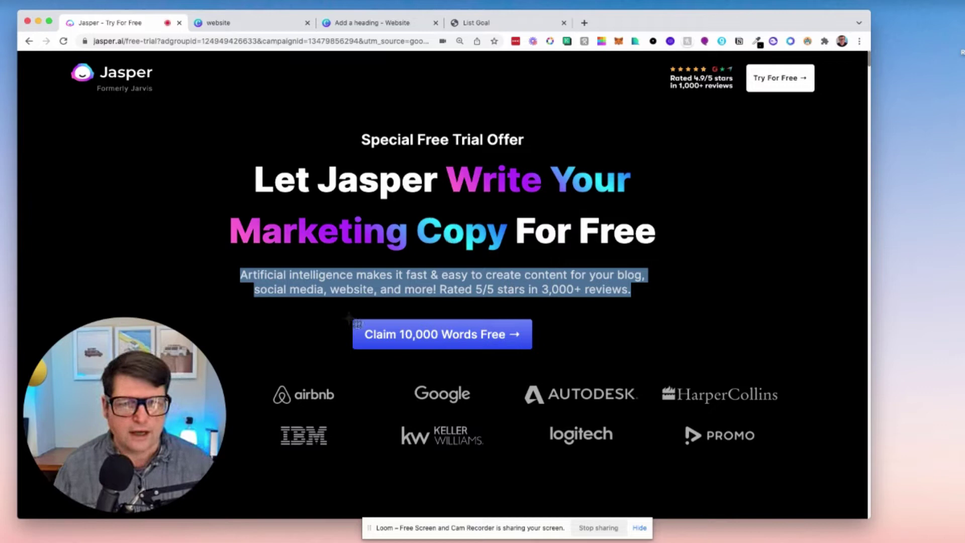
{"action": "left_click_drag", "start_coordinate": [351, 317], "coordinate": [530, 347]}
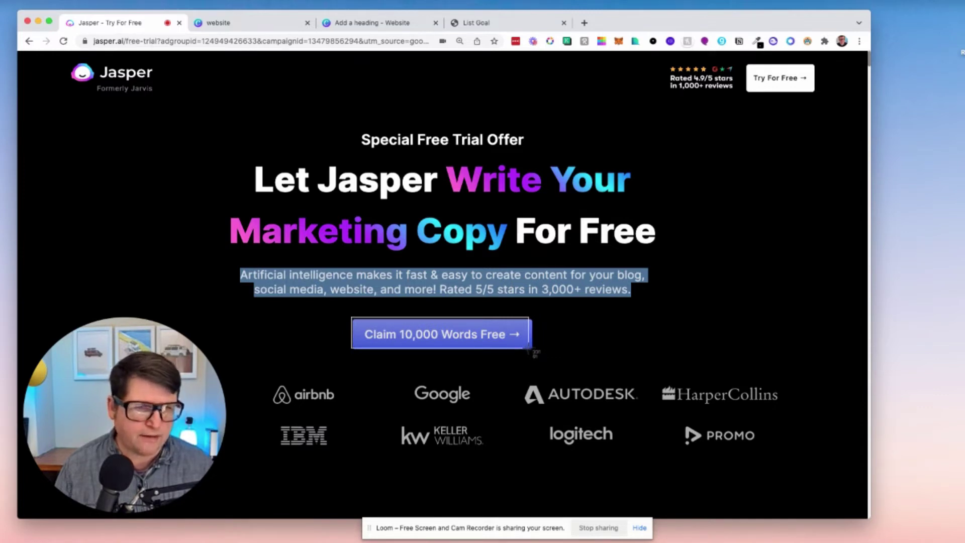
{"action": "left_click_drag", "start_coordinate": [530, 348], "coordinate": [557, 351]}
{"action": "key", "text": "super+3"}
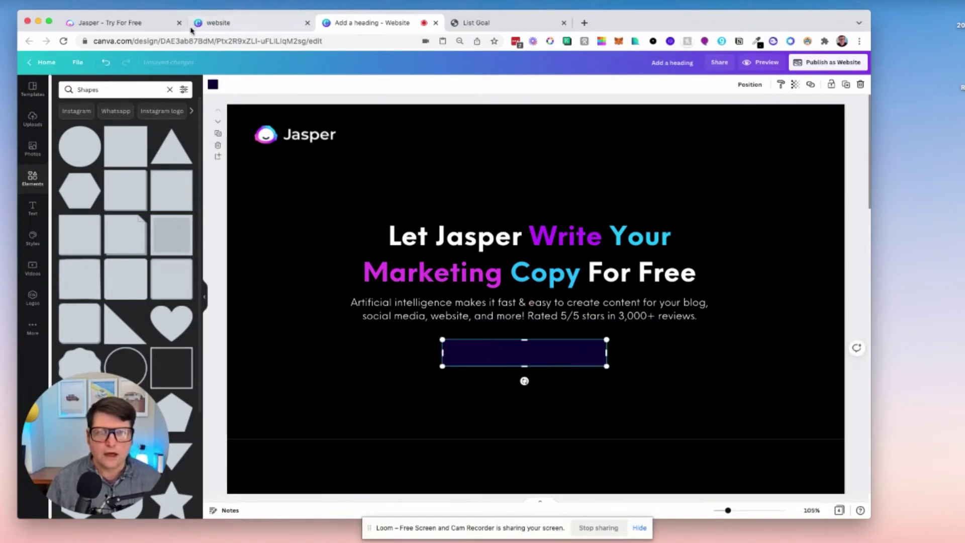
Colour the bar with the blue sampled from Jasper's button.
{"action": "left_click", "coordinate": [151, 25]}
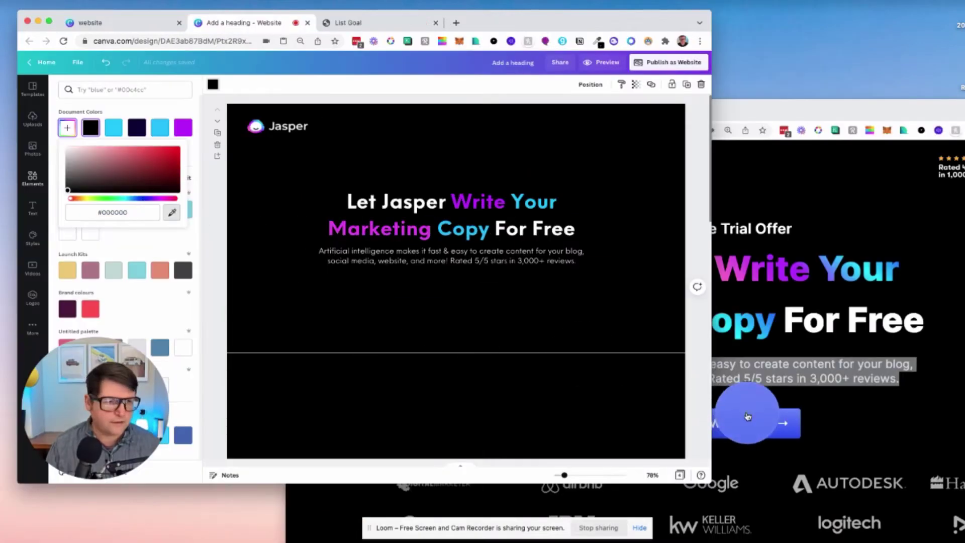
{"action": "left_click", "coordinate": [779, 424]}
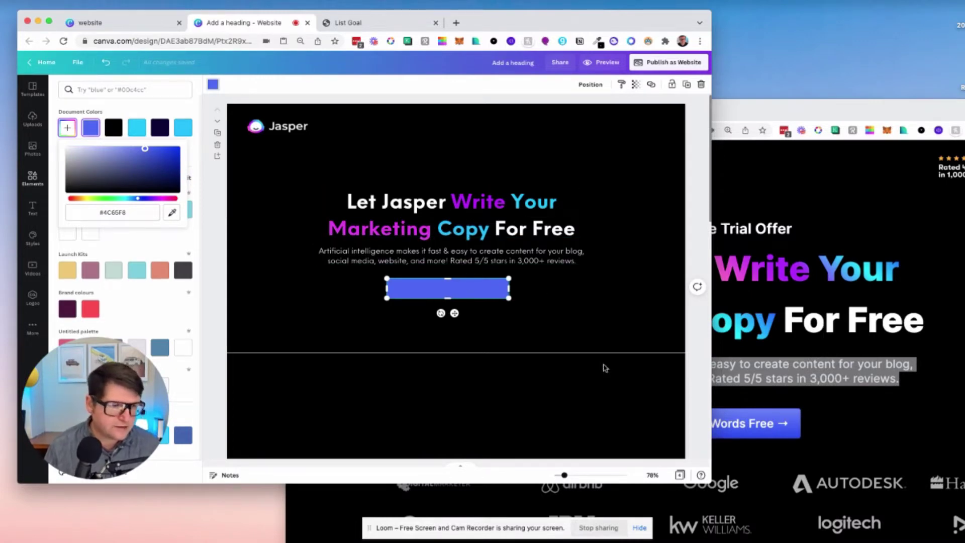
{"action": "left_click", "coordinate": [173, 214]}
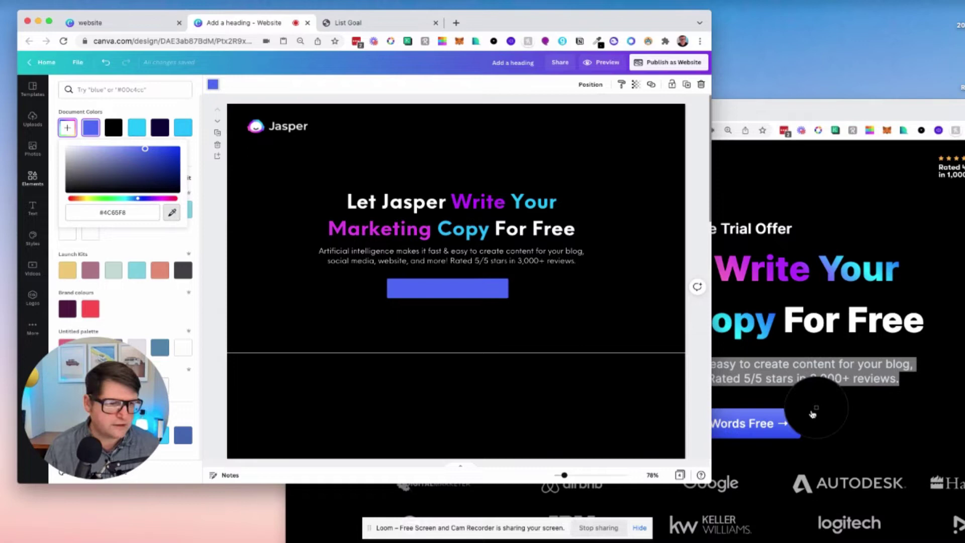
{"action": "left_click", "coordinate": [787, 431]}
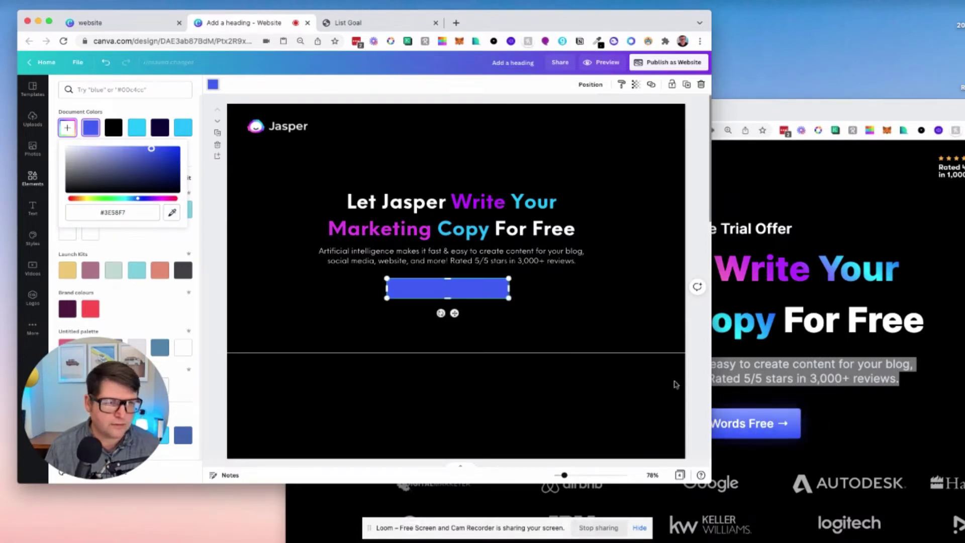
{"action": "key", "text": "Escape"}
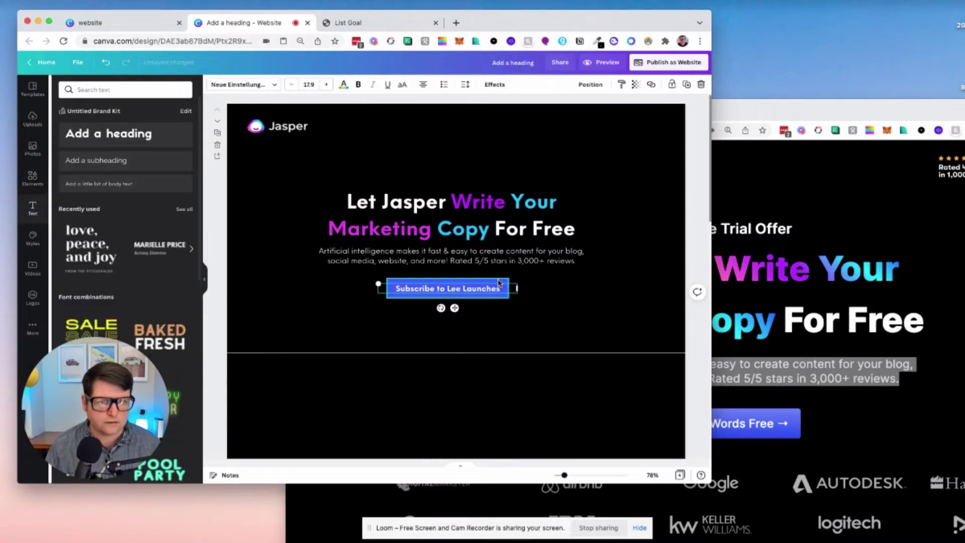
Group the subscribe label with the blue bar and start entering a YouTube link.
{"action": "left_click", "coordinate": [499, 283], "text": "shift"}
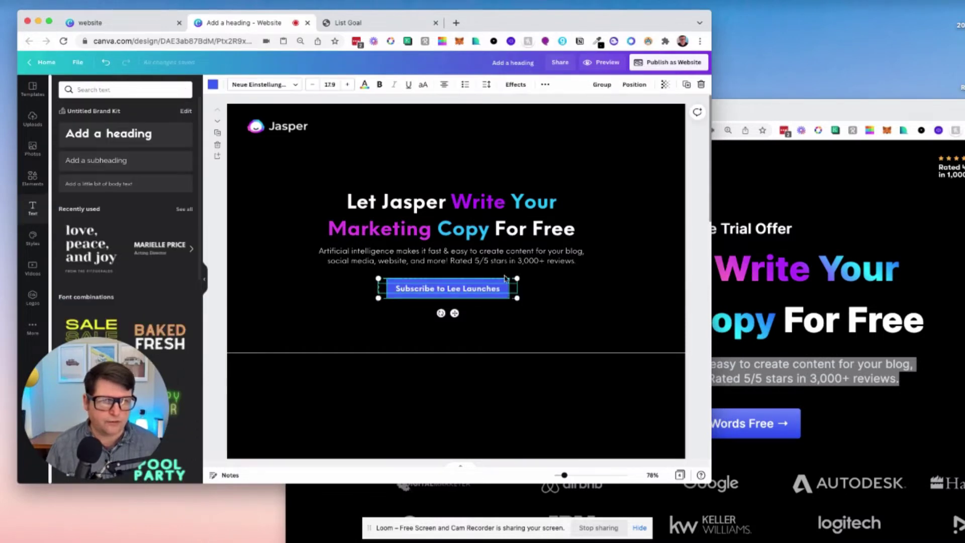
{"action": "left_click", "coordinate": [602, 85]}
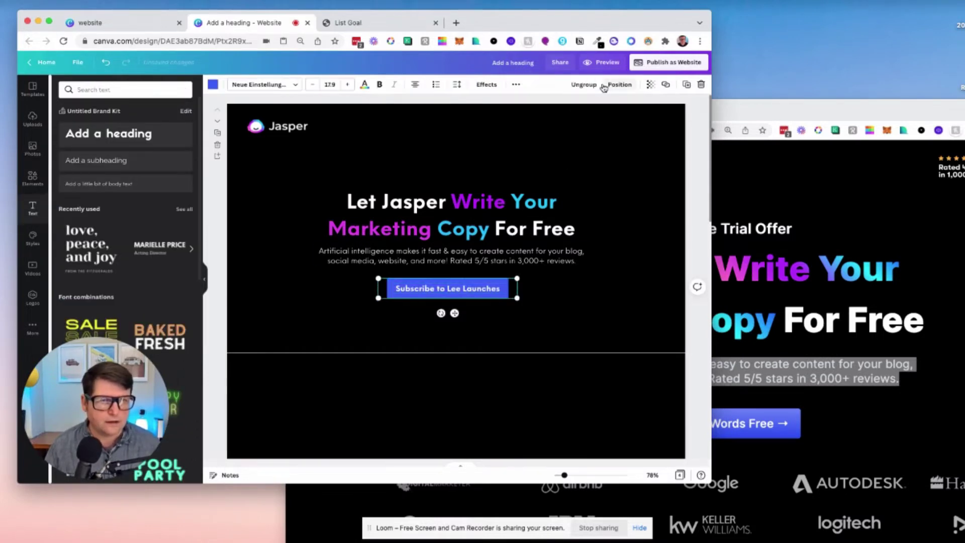
{"action": "left_click", "coordinate": [665, 85]}
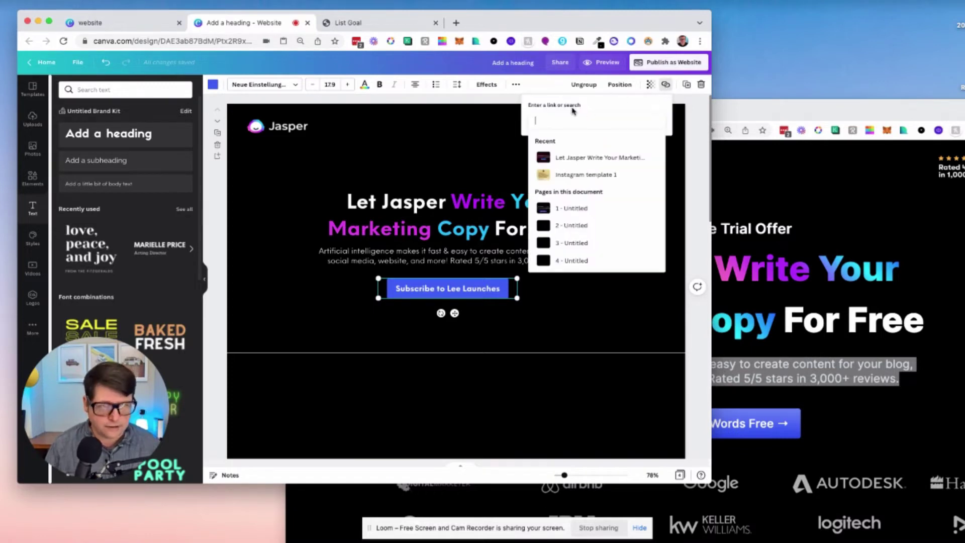
{"action": "type", "text": "yo"}
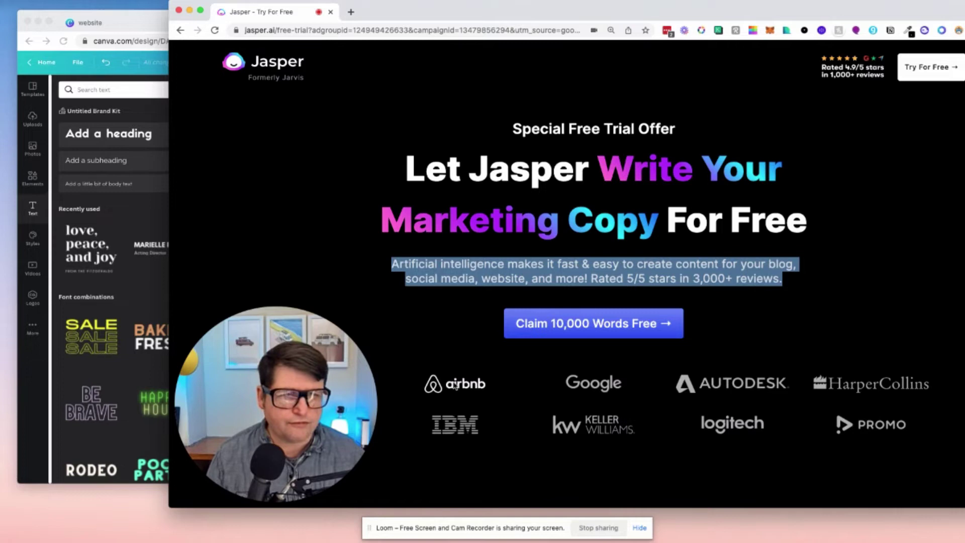
Copy the airbnb logo image from the Jasper page.
{"action": "right_click", "coordinate": [454, 385]}
{"action": "left_click", "coordinate": [486, 407]}
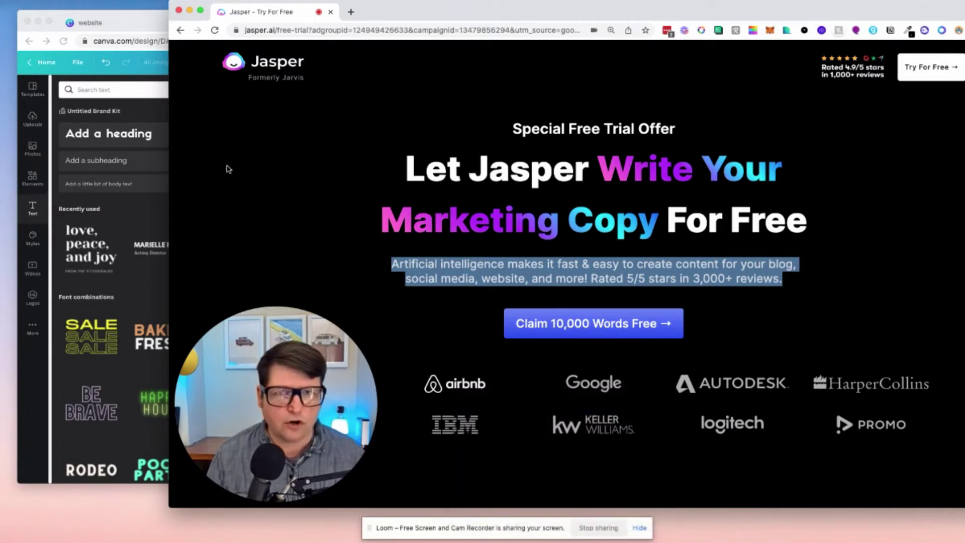
{"action": "left_click_drag", "start_coordinate": [416, 11], "coordinate": [411, 239]}
{"action": "left_click", "coordinate": [438, 321]}
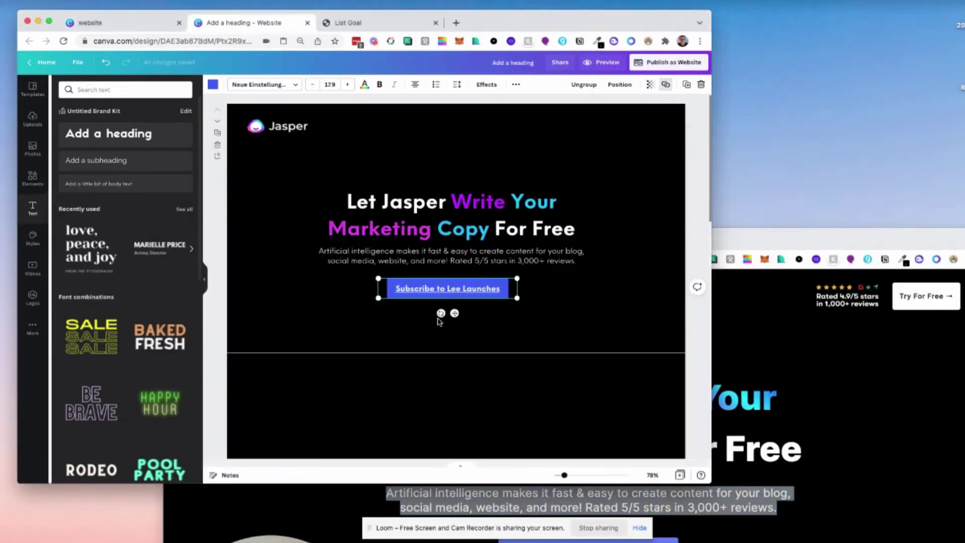
Move the headline, description and button up together on the page.
{"action": "left_click", "coordinate": [527, 203]}
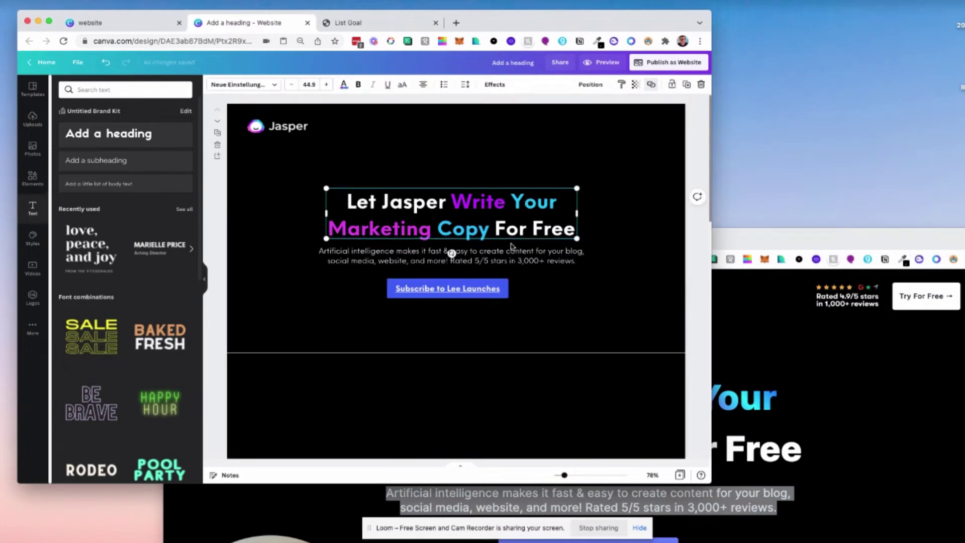
{"action": "left_click", "coordinate": [510, 261], "text": "shift"}
{"action": "left_click", "coordinate": [486, 289], "text": "shift"}
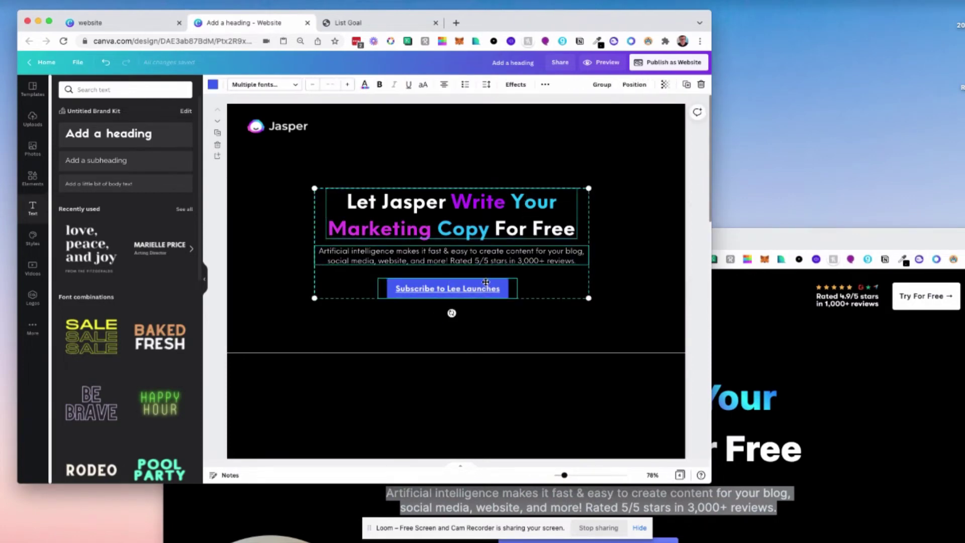
{"action": "left_click_drag", "start_coordinate": [486, 289], "coordinate": [484, 270]}
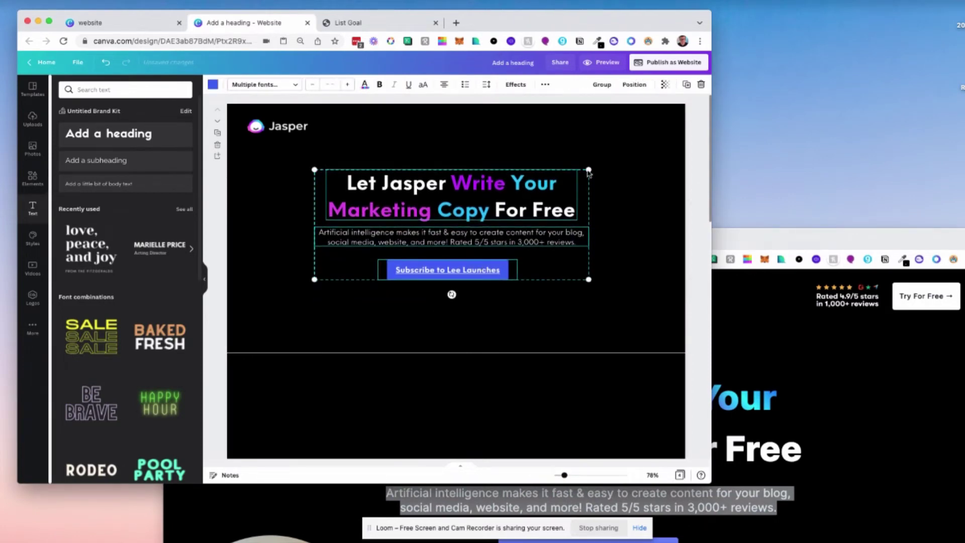
{"action": "left_click", "coordinate": [693, 197]}
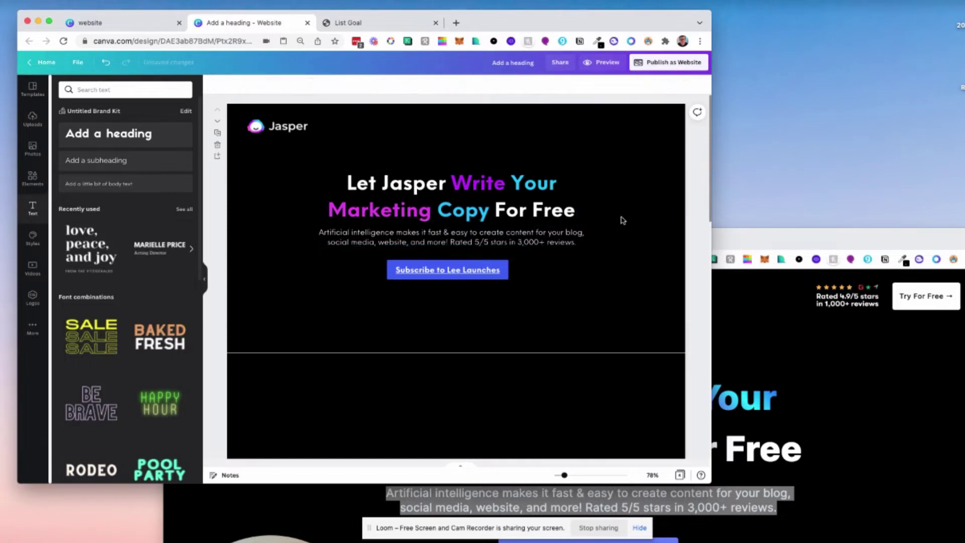
Paste the airbnb logo and shrink it to about 125 px wide.
{"action": "key", "text": "ctrl+v"}
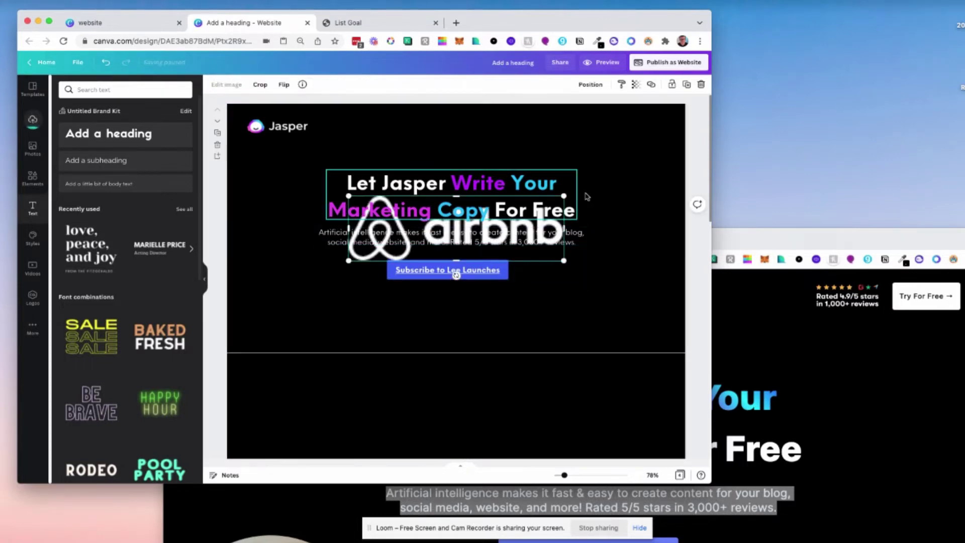
{"action": "left_click_drag", "start_coordinate": [564, 196], "coordinate": [475, 223]}
{"action": "left_click_drag", "start_coordinate": [438, 248], "coordinate": [293, 306]}
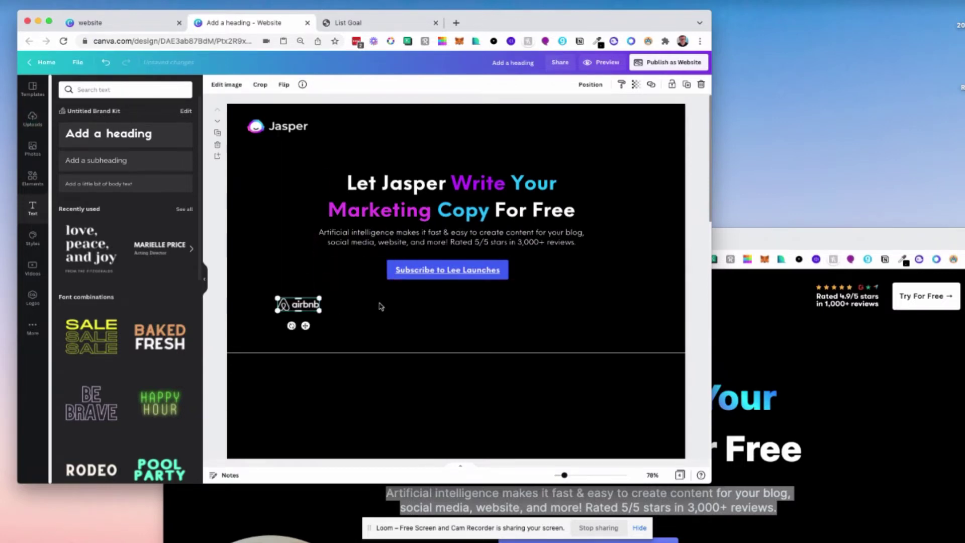
Copy Jasper's client logo strip and paste it centred beneath the button.
{"action": "left_click", "coordinate": [780, 362]}
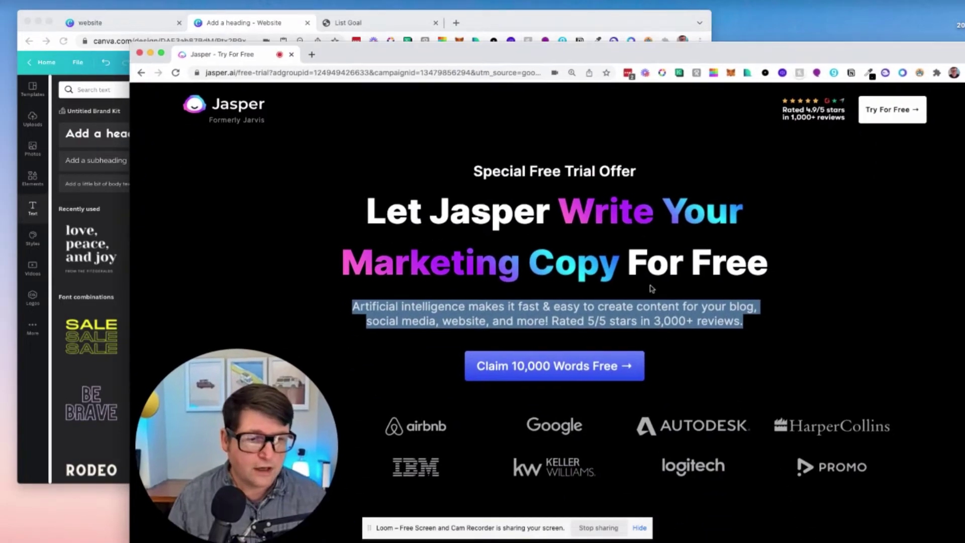
{"action": "right_click", "coordinate": [549, 393]}
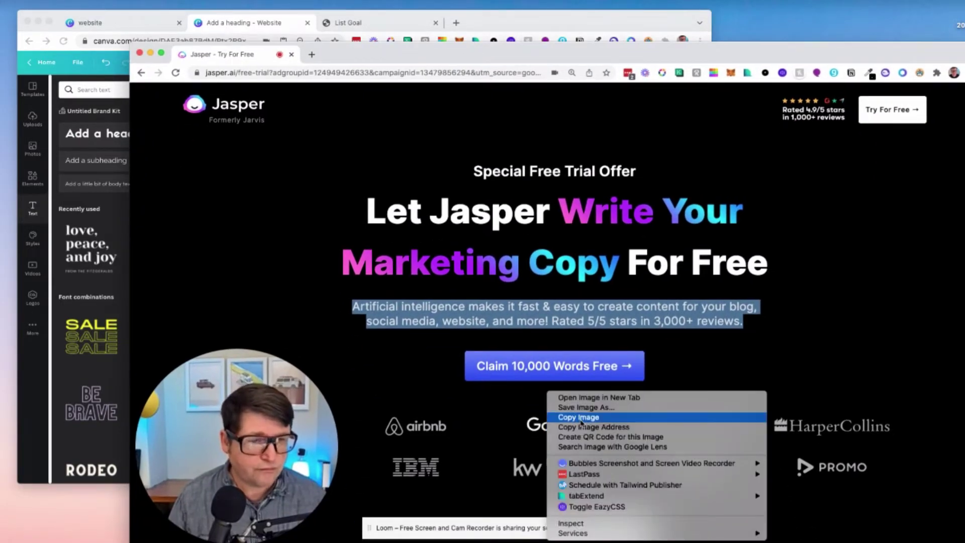
{"action": "left_click", "coordinate": [581, 417]}
{"action": "key", "text": "super+grave"}
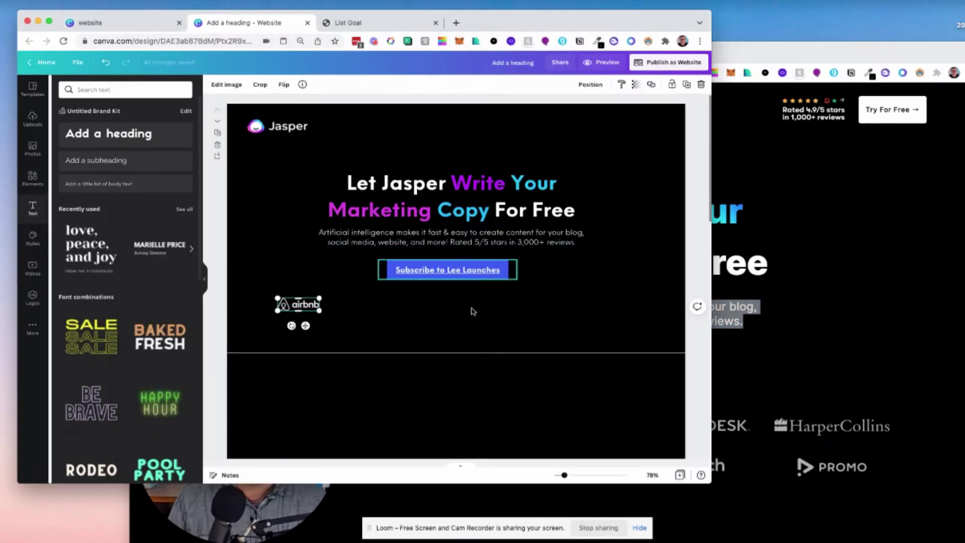
{"action": "key", "text": "super+v"}
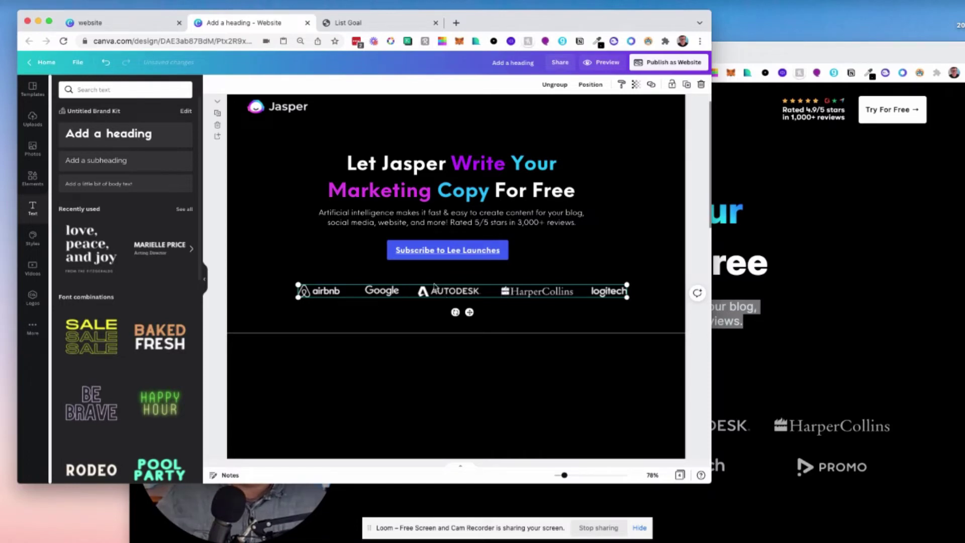
{"action": "left_click_drag", "start_coordinate": [439, 296], "coordinate": [434, 295]}
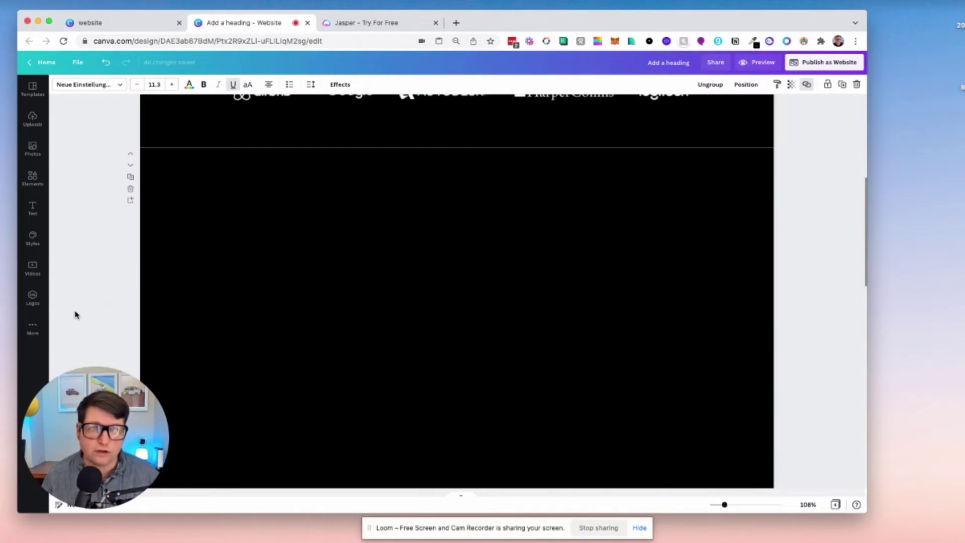
Search the YouTube app for 'jasp' and drag the Jarvis Rebrands to Jasper video onto the second page.
{"action": "left_click", "coordinate": [33, 327]}
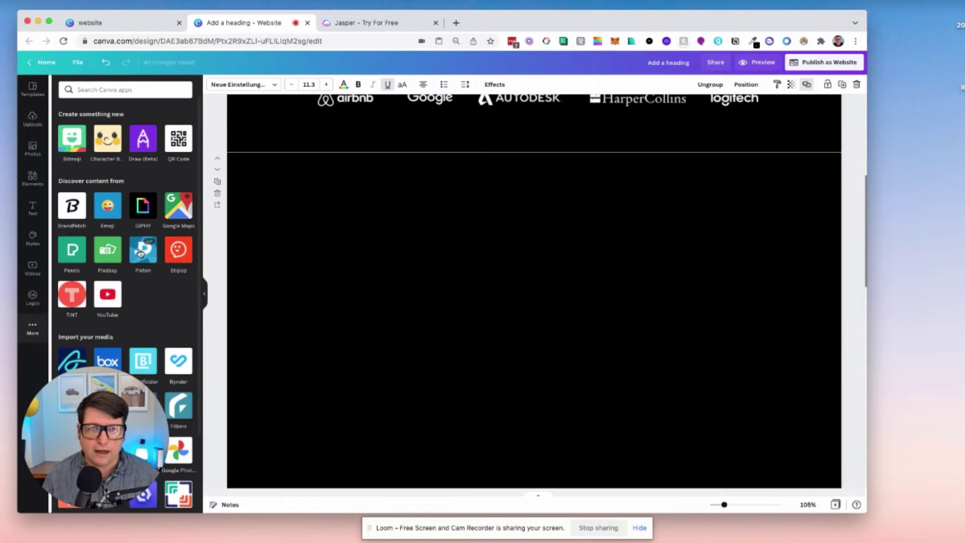
{"action": "scroll", "coordinate": [114, 294], "scroll_direction": "down", "scroll_amount": 1}
{"action": "left_click", "coordinate": [113, 295]}
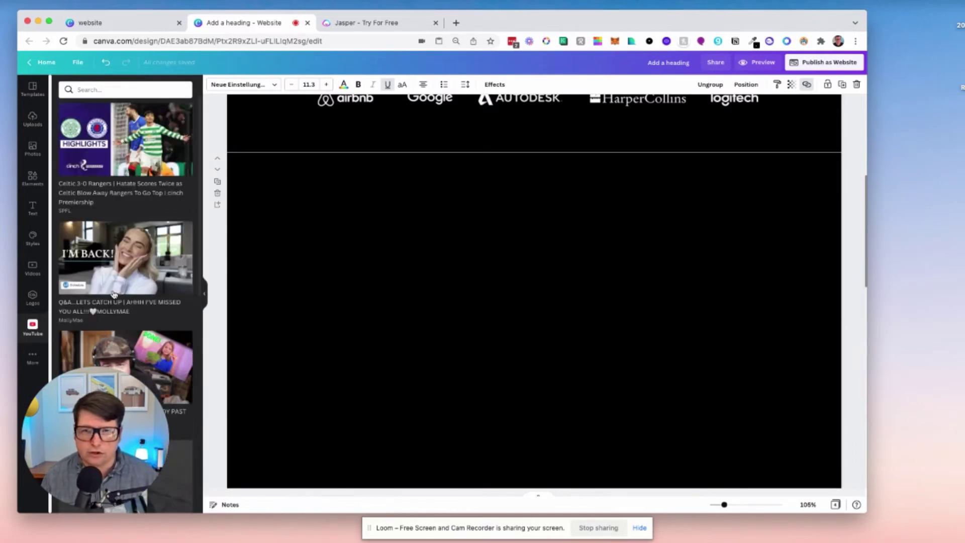
{"action": "left_click", "coordinate": [111, 94]}
{"action": "type", "text": "jasper.ai"}
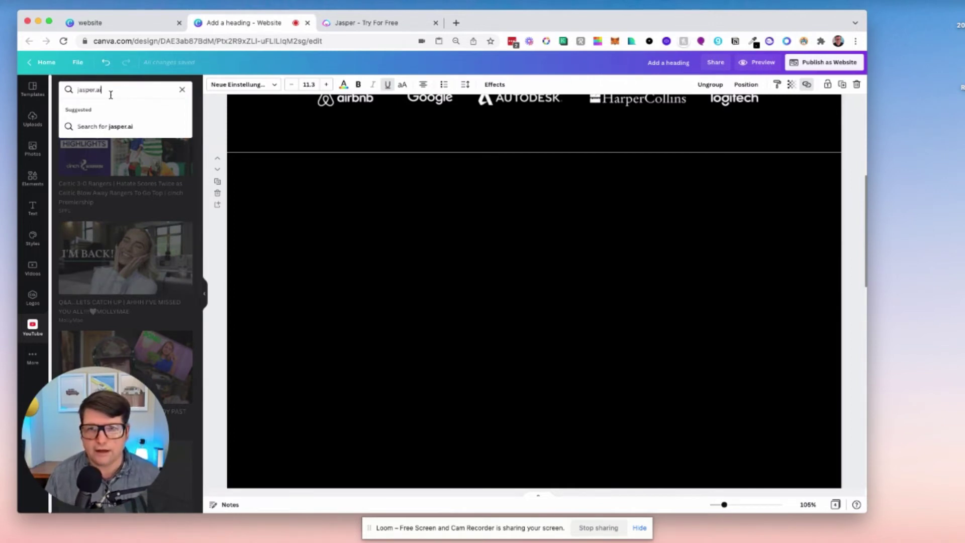
{"action": "key", "text": "Return"}
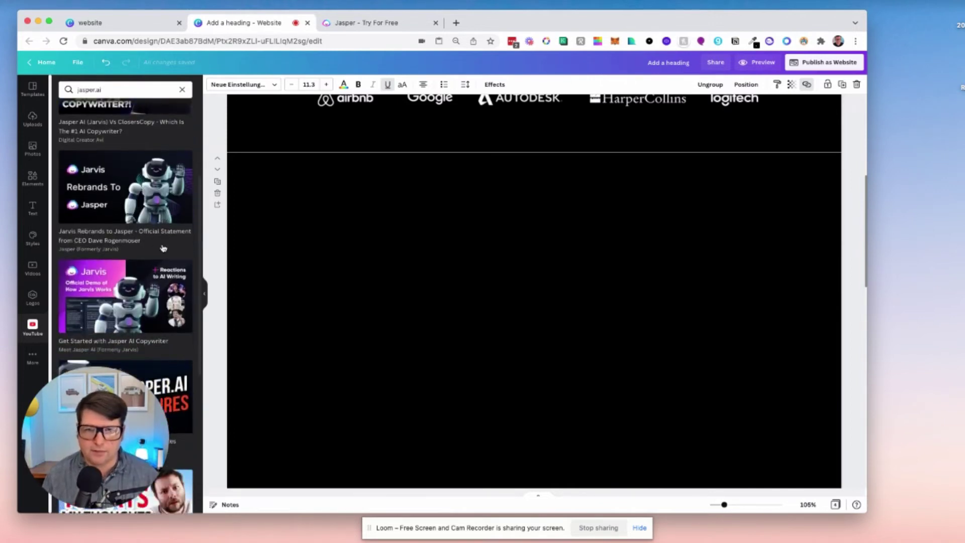
{"action": "scroll", "coordinate": [150, 250], "scroll_direction": "up", "scroll_amount": 2}
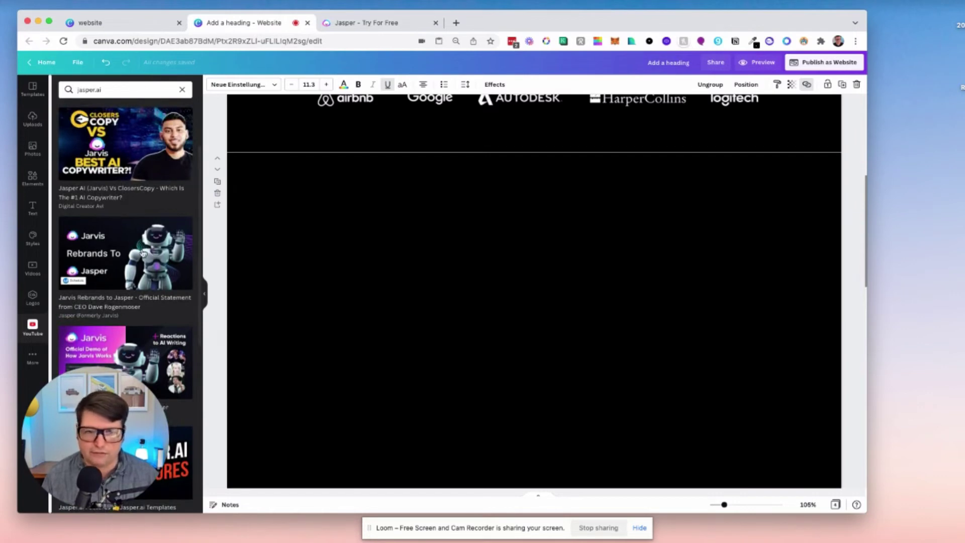
{"action": "left_click_drag", "start_coordinate": [148, 251], "coordinate": [426, 247]}
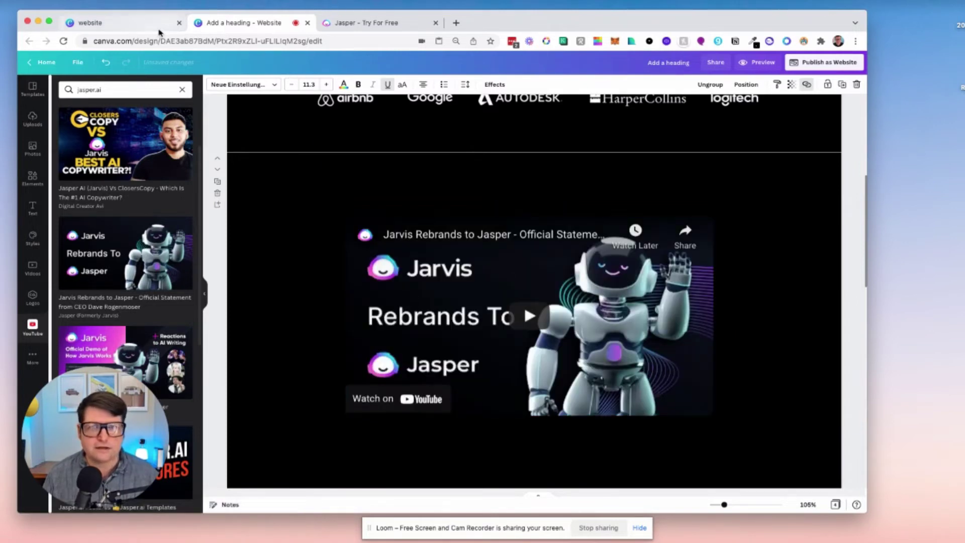
After checking the Jasper page, enlarge the video embed and move it left and down.
{"action": "left_click", "coordinate": [356, 29]}
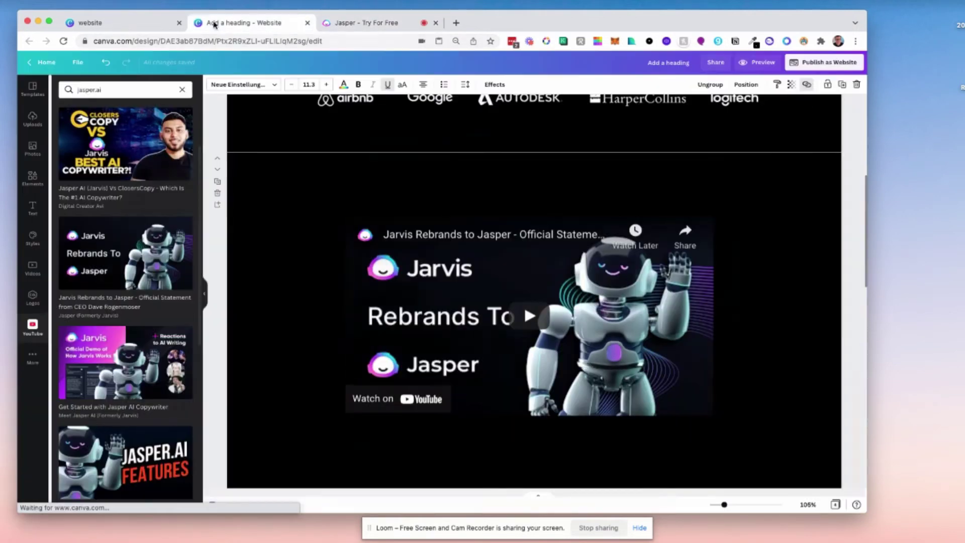
{"action": "left_click", "coordinate": [212, 25]}
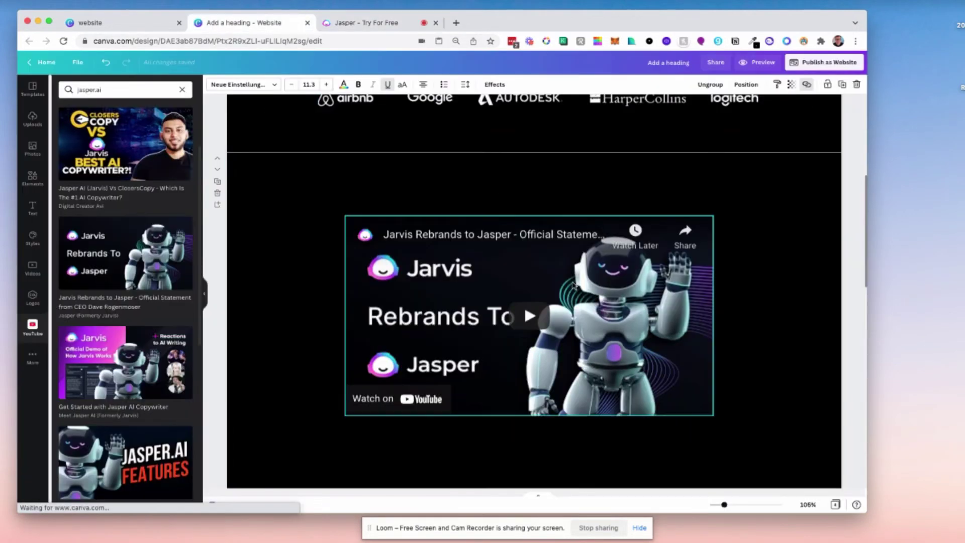
{"action": "left_click", "coordinate": [711, 218]}
{"action": "left_click_drag", "start_coordinate": [724, 211], "coordinate": [763, 192]}
{"action": "left_click_drag", "start_coordinate": [521, 295], "coordinate": [480, 316]}
Group the video with its frame, enlarge it, and centre it on the page's centre line.
{"action": "key", "text": "ctrl+a"}
{"action": "left_click", "coordinate": [731, 86]}
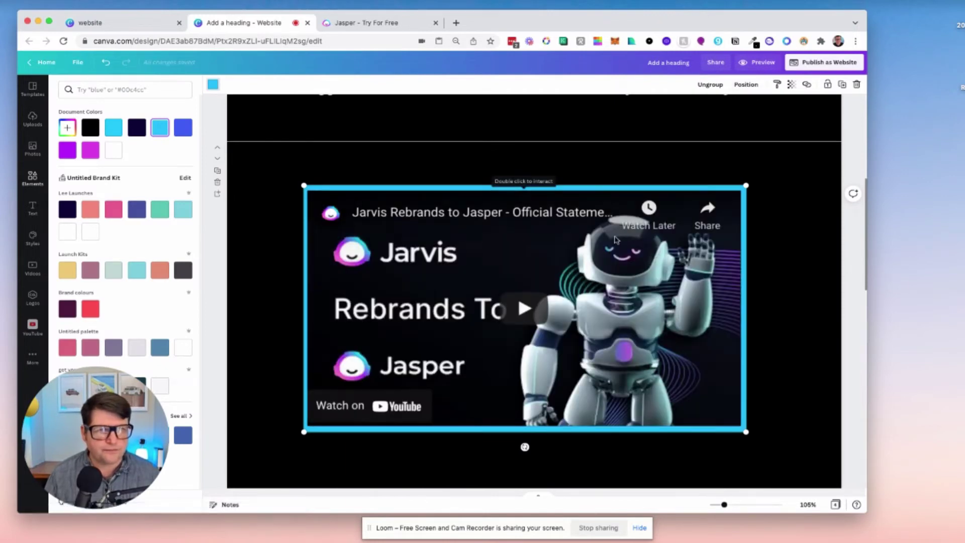
{"action": "left_click_drag", "start_coordinate": [653, 254], "coordinate": [611, 239]}
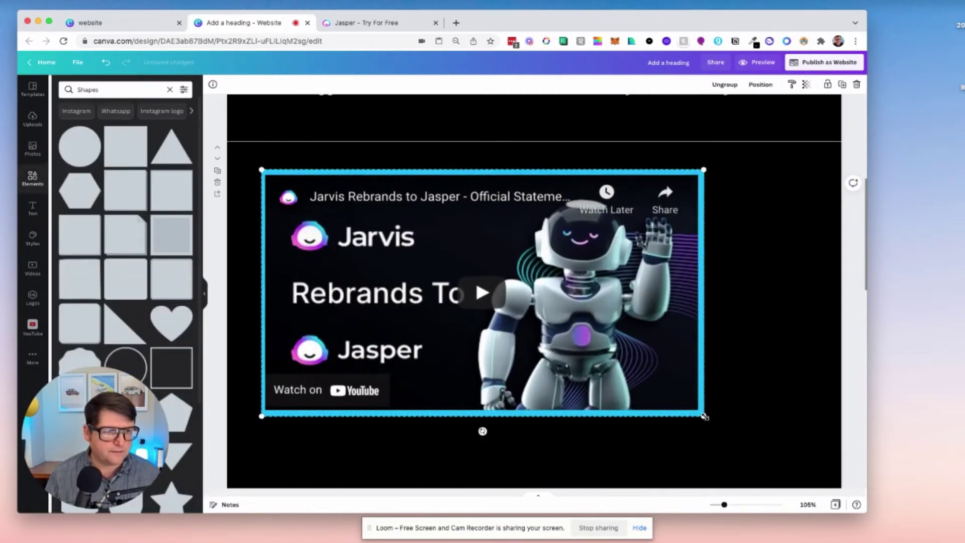
{"action": "left_click_drag", "start_coordinate": [704, 416], "coordinate": [799, 458]}
{"action": "left_click_drag", "start_coordinate": [643, 407], "coordinate": [652, 409]}
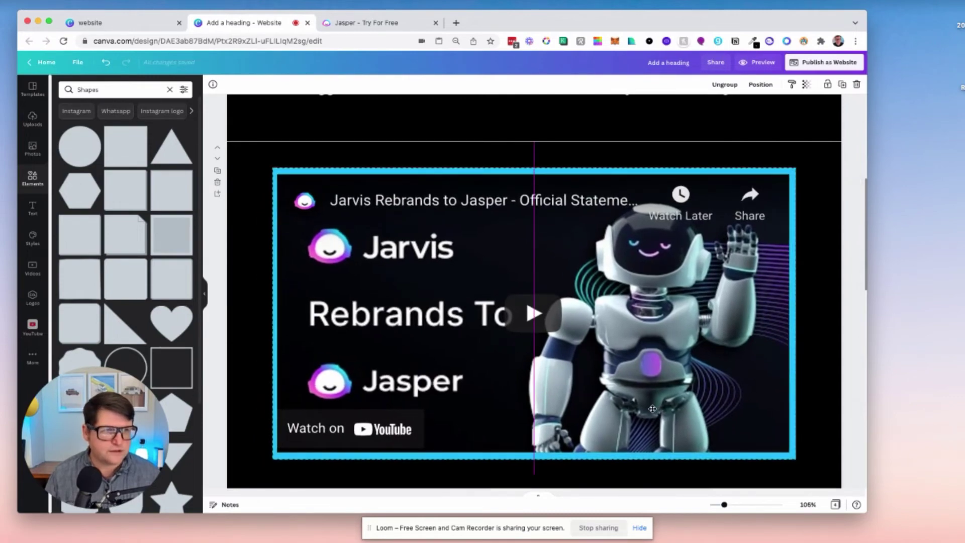
{"action": "scroll", "coordinate": [600, 343], "scroll_direction": "up", "scroll_amount": 5}
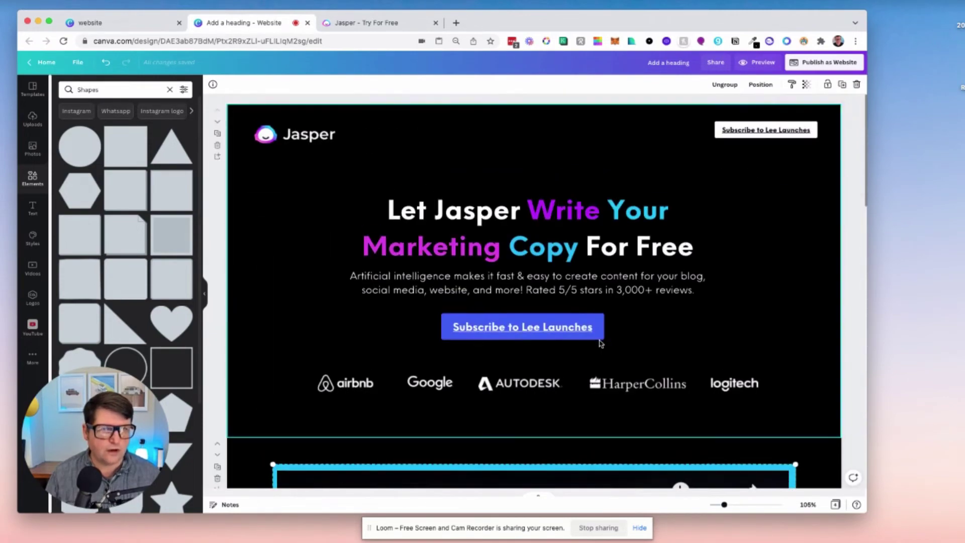
{"action": "scroll", "coordinate": [601, 344], "scroll_direction": "down", "scroll_amount": 5}
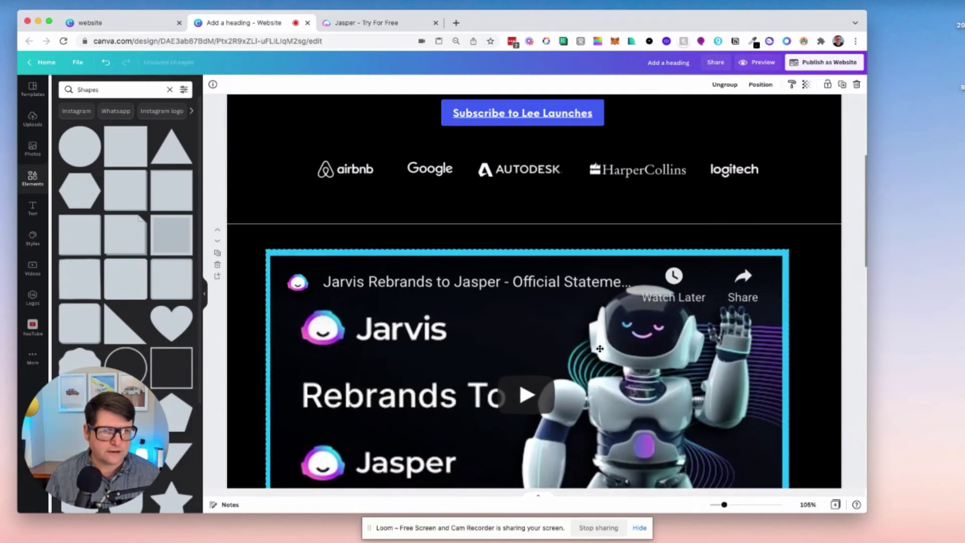
{"action": "left_click_drag", "start_coordinate": [597, 348], "coordinate": [605, 348]}
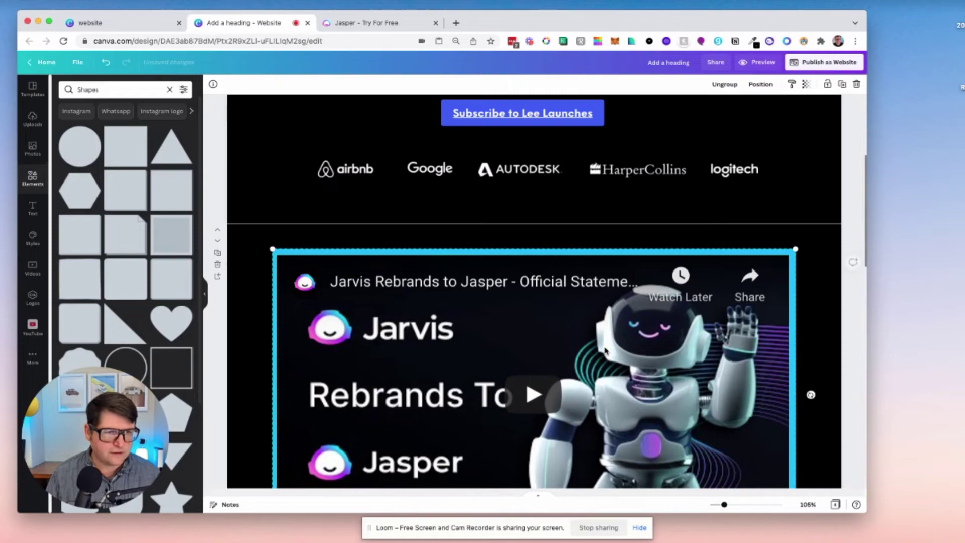
Scroll down the Jasper landing page to its 'Rated 5/5 stars' reviews section.
{"action": "scroll", "coordinate": [606, 349], "scroll_direction": "down", "scroll_amount": 4}
{"action": "scroll", "coordinate": [606, 350], "scroll_direction": "down", "scroll_amount": 5}
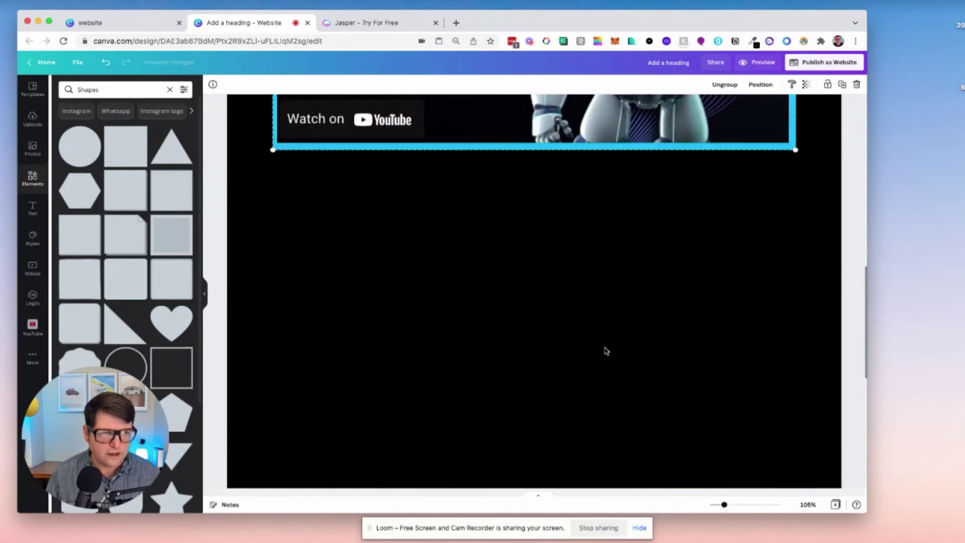
{"action": "key", "text": "ctrl+Tab"}
{"action": "scroll", "coordinate": [418, 281], "scroll_direction": "down", "scroll_amount": 15}
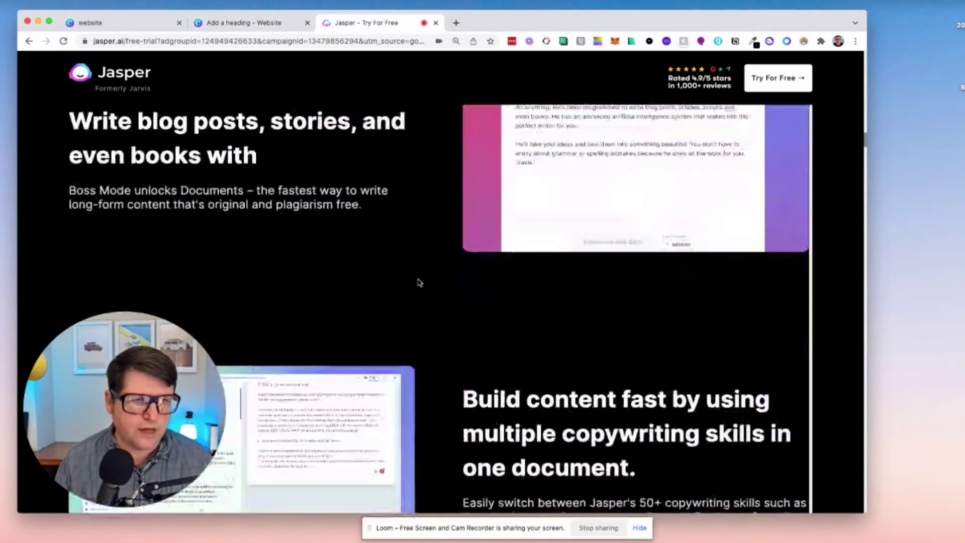
{"action": "scroll", "coordinate": [419, 282], "scroll_direction": "down", "scroll_amount": 20}
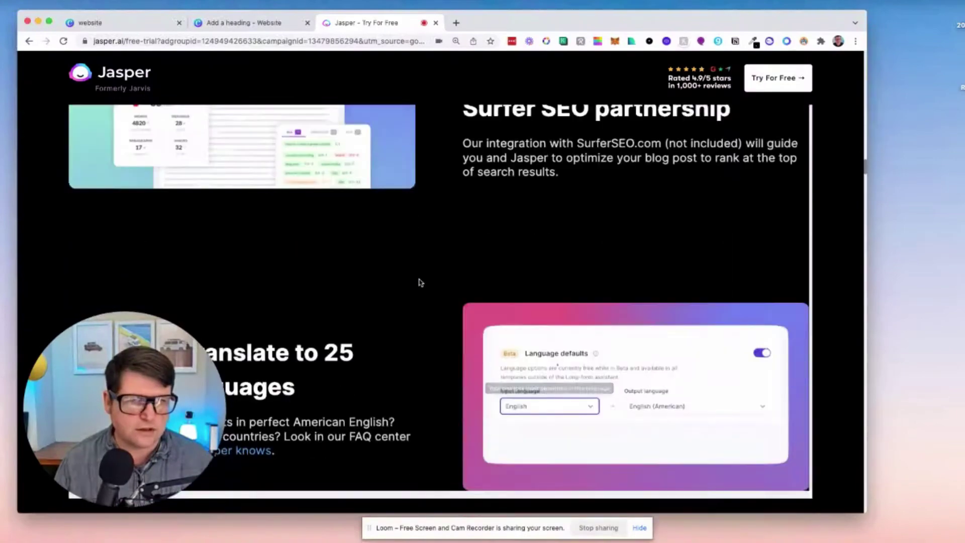
{"action": "scroll", "coordinate": [540, 294], "scroll_direction": "down", "scroll_amount": 4}
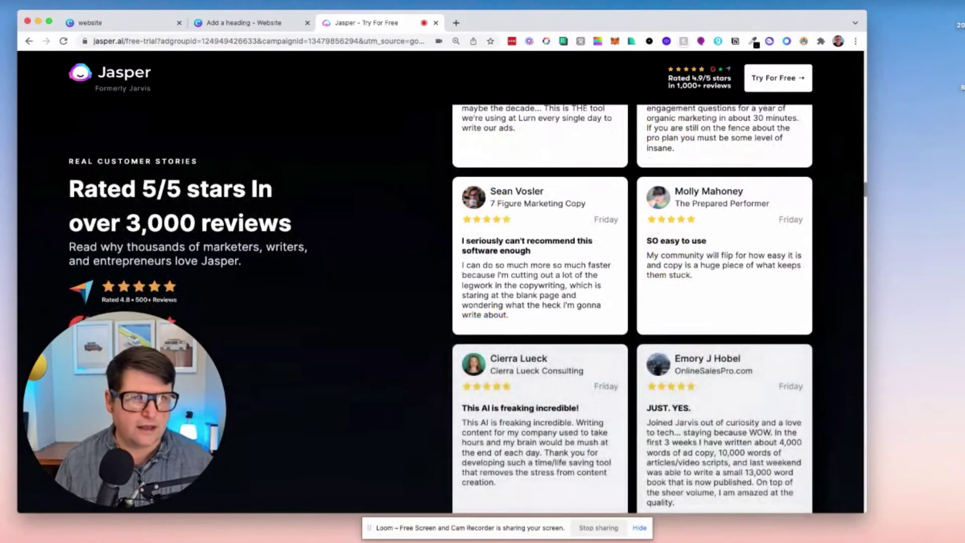
Back in the Canva design, open the More apps list and scroll to find Embeds.
{"action": "left_click", "coordinate": [242, 26]}
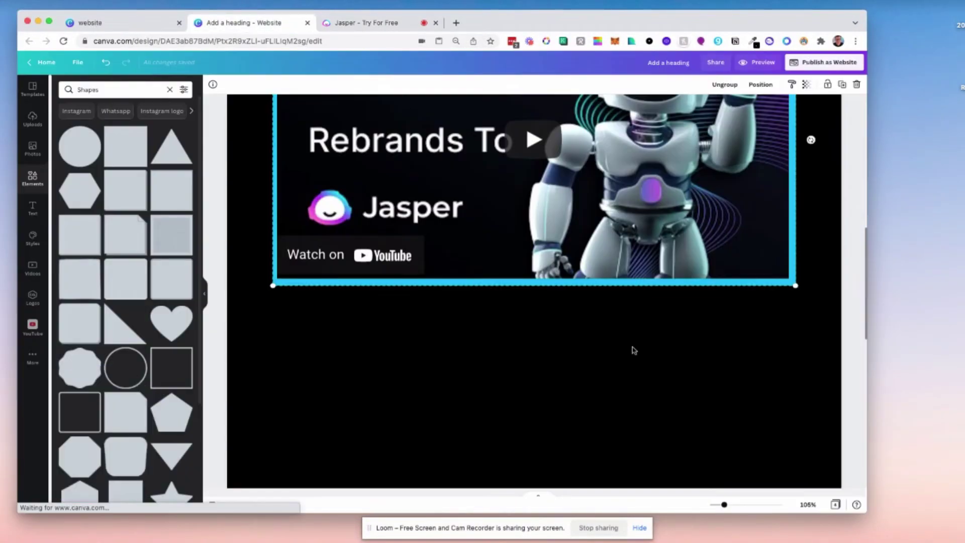
{"action": "scroll", "coordinate": [633, 346], "scroll_direction": "down", "scroll_amount": 5}
{"action": "scroll", "coordinate": [633, 346], "scroll_direction": "up", "scroll_amount": 1}
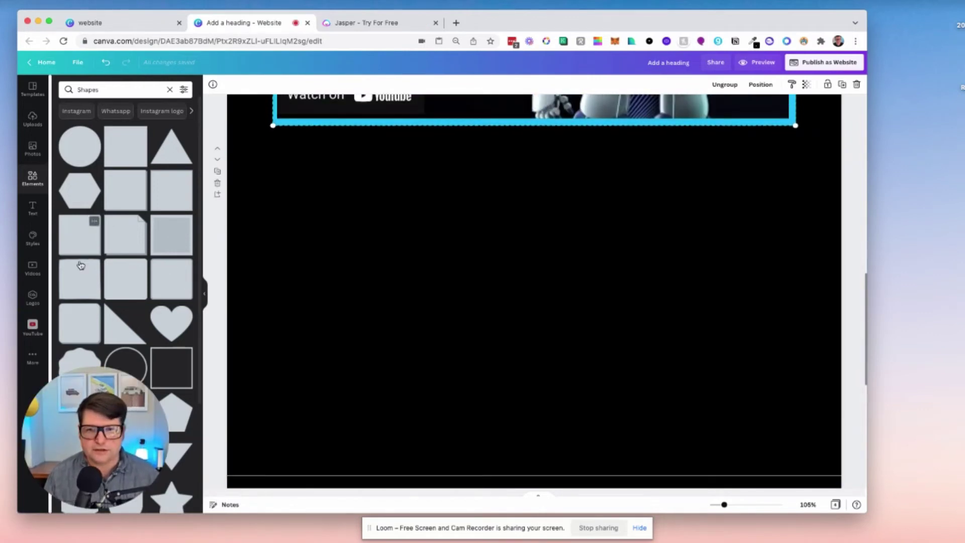
{"action": "left_click", "coordinate": [38, 330]}
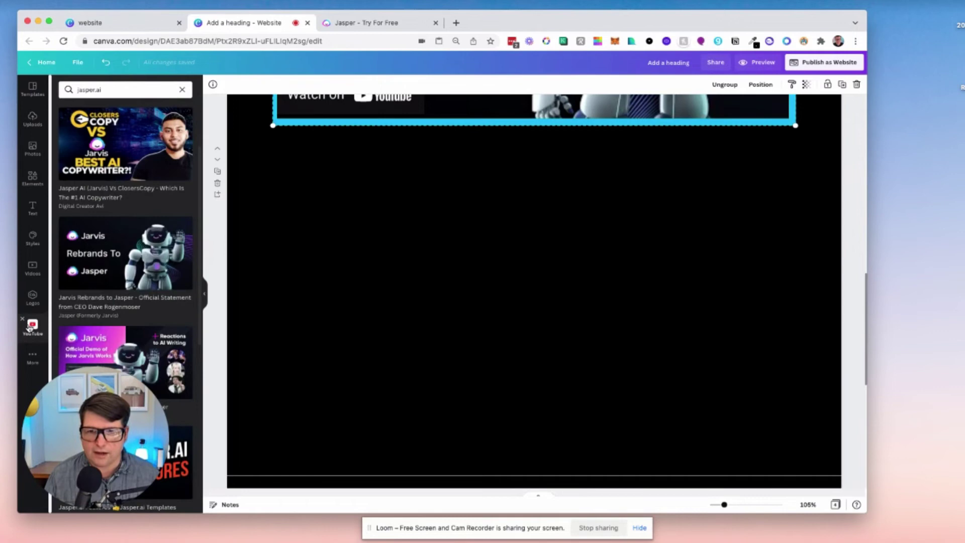
{"action": "left_click", "coordinate": [33, 357]}
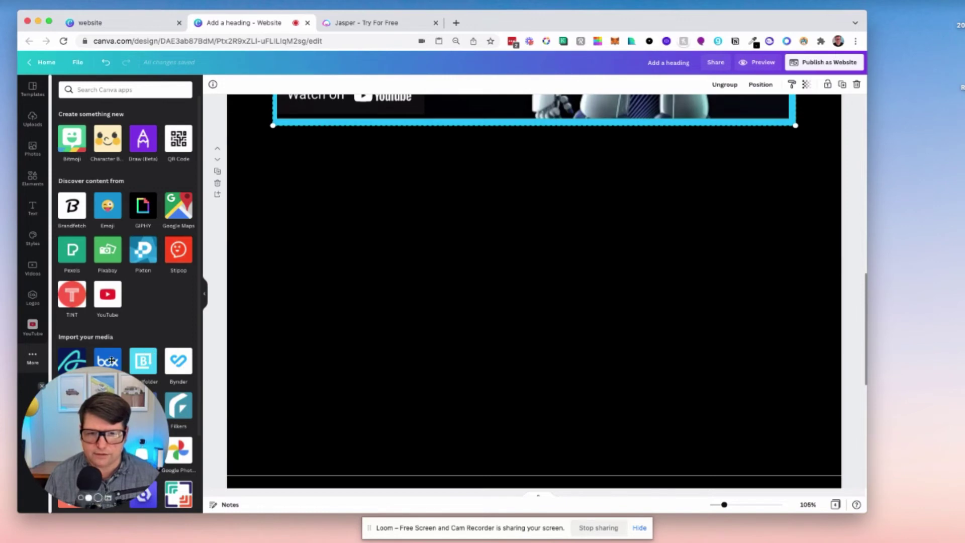
{"action": "scroll", "coordinate": [111, 361], "scroll_direction": "down", "scroll_amount": 1}
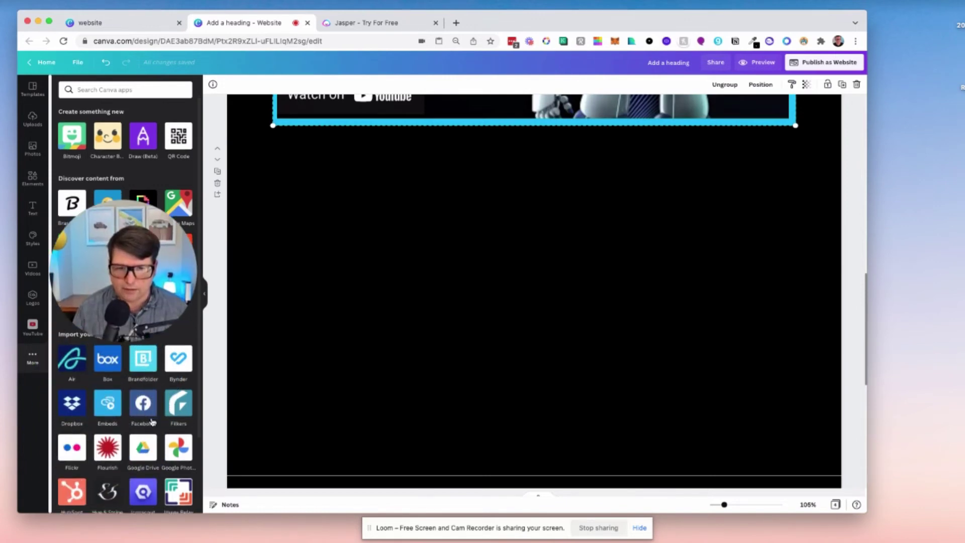
{"action": "scroll", "coordinate": [152, 421], "scroll_direction": "down", "scroll_amount": 5}
{"action": "scroll", "coordinate": [154, 420], "scroll_direction": "up", "scroll_amount": 8}
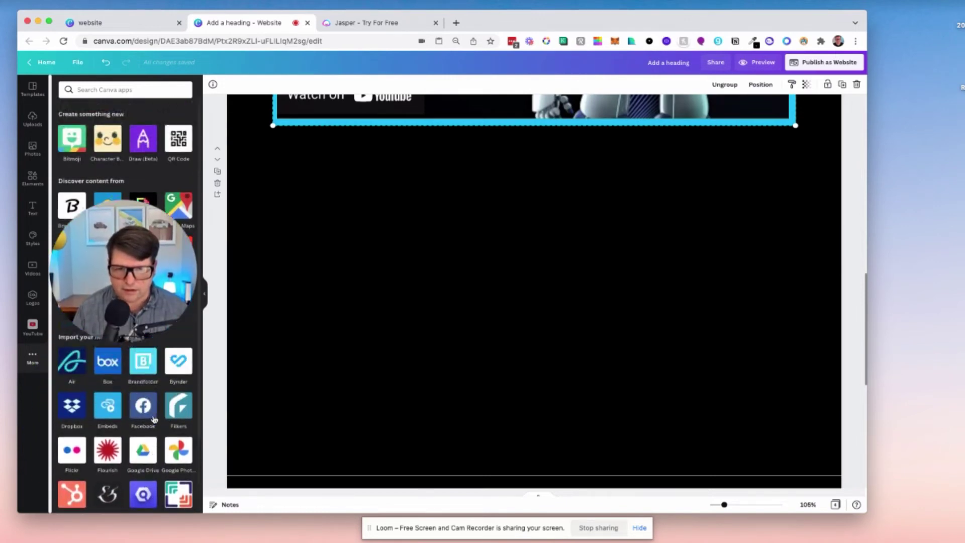
Add an example tweet via Embeds and move it to the left under the video.
{"action": "left_click", "coordinate": [109, 405]}
{"action": "left_click_drag", "start_coordinate": [134, 268], "coordinate": [122, 427]}
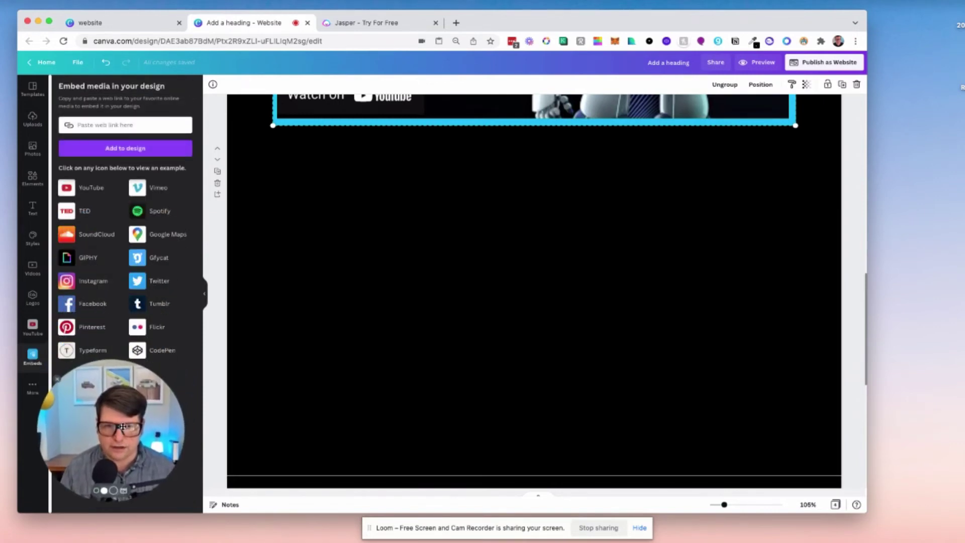
{"action": "left_click", "coordinate": [138, 282]}
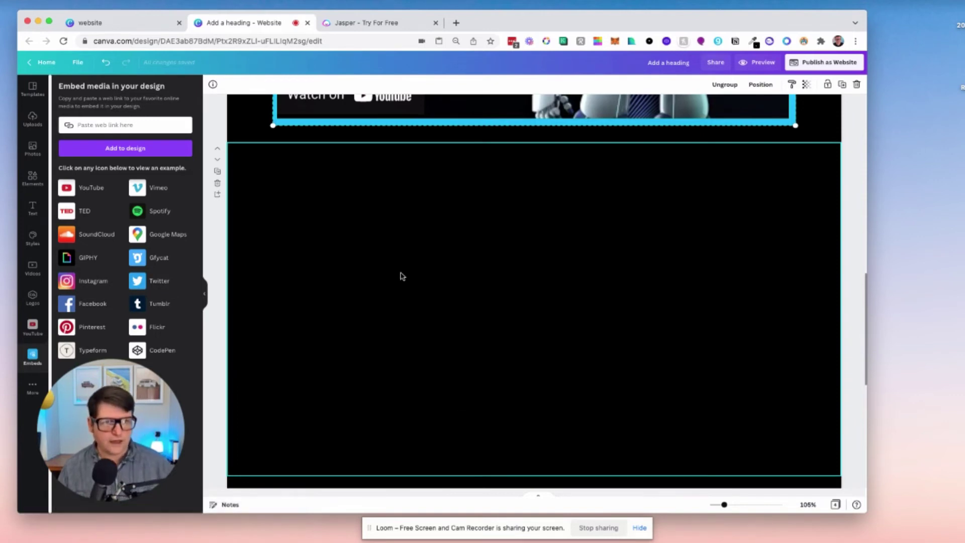
{"action": "left_click", "coordinate": [525, 223]}
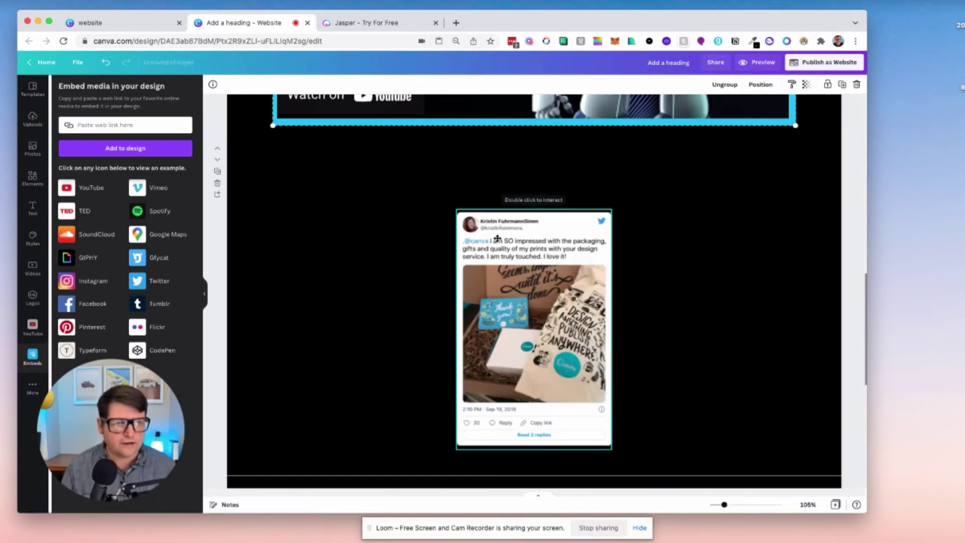
{"action": "left_click_drag", "start_coordinate": [525, 223], "coordinate": [340, 206]}
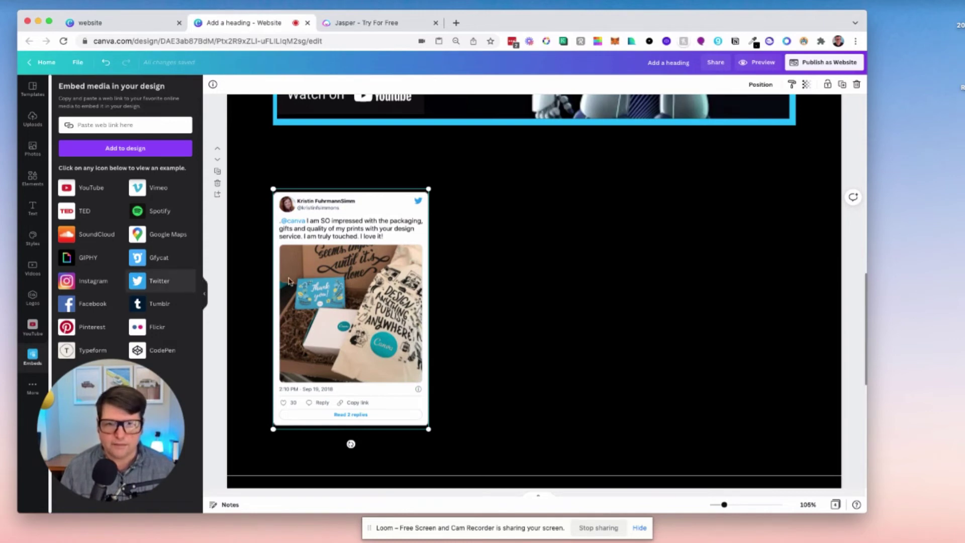
Add another tweet, shrink it to match, and align all three tweets in one row.
{"action": "left_click_drag", "start_coordinate": [289, 281], "coordinate": [454, 230]}
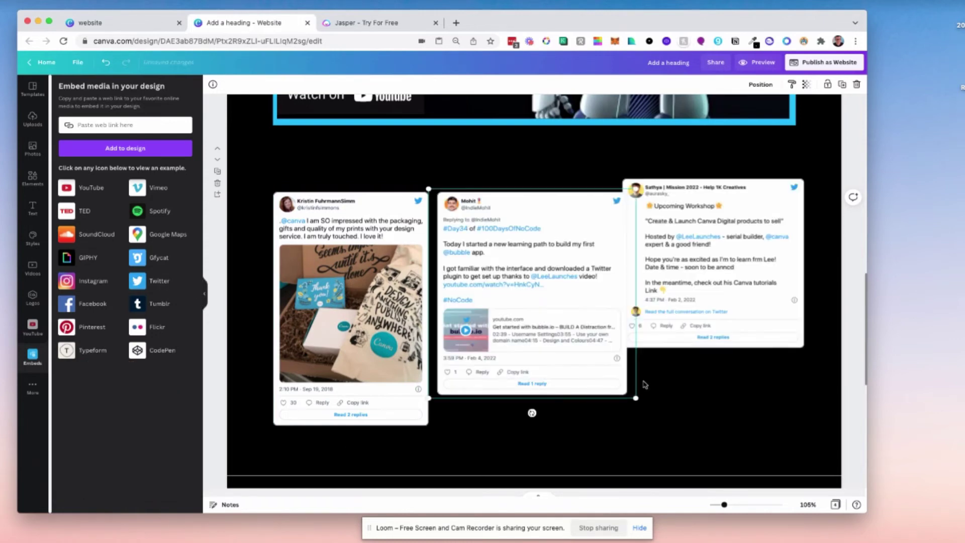
{"action": "left_click_drag", "start_coordinate": [635, 398], "coordinate": [599, 360]}
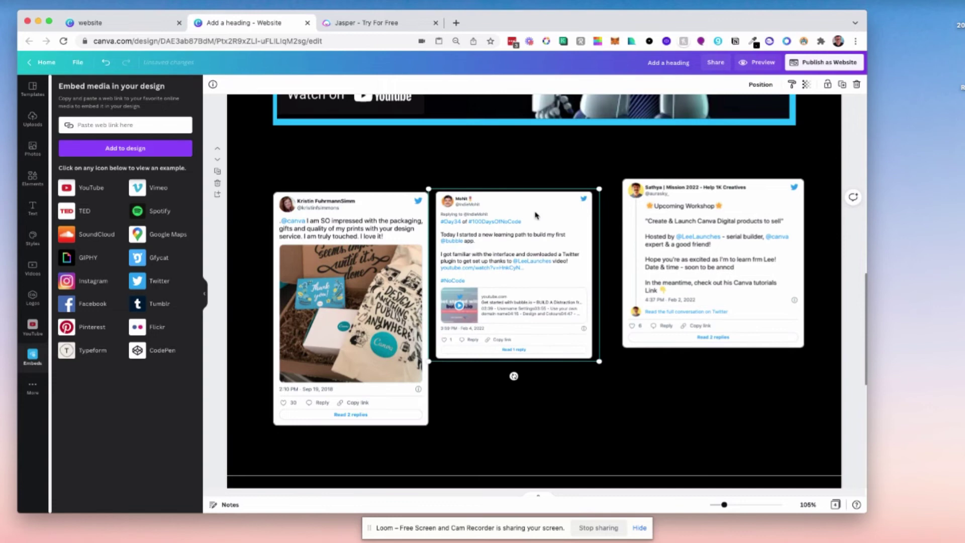
{"action": "left_click_drag", "start_coordinate": [539, 206], "coordinate": [548, 202]}
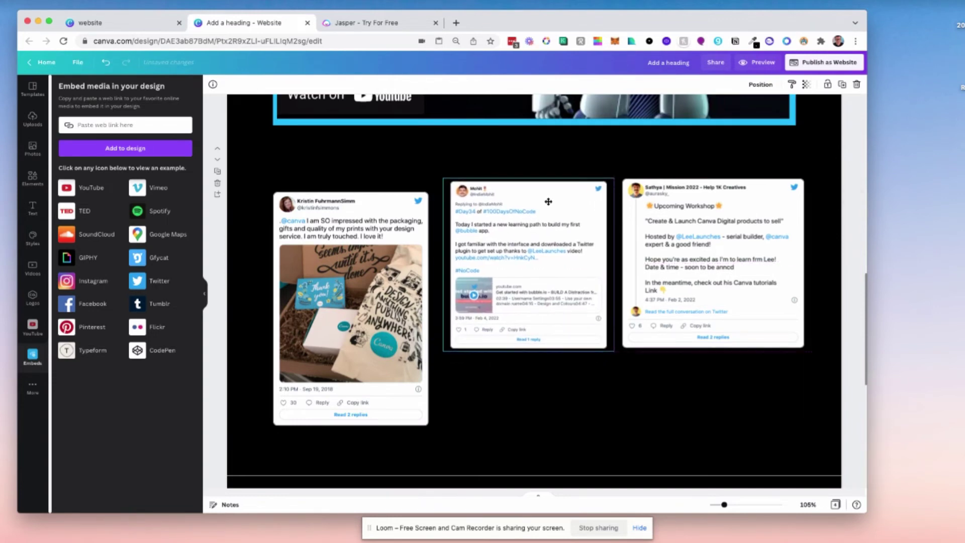
{"action": "left_click_drag", "start_coordinate": [352, 311], "coordinate": [346, 292]}
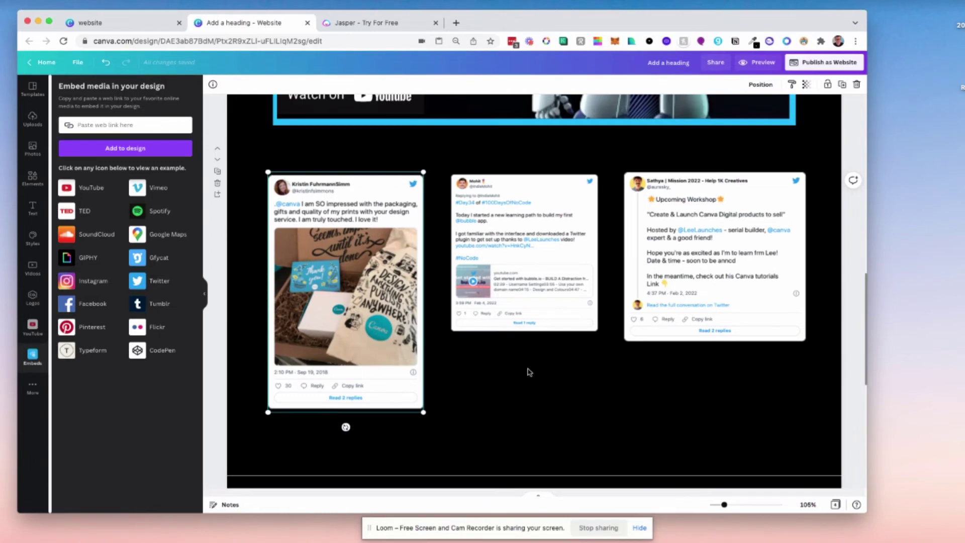
Paste the copied colored headline and subscribe button onto the last page.
{"action": "scroll", "coordinate": [518, 366], "scroll_direction": "down", "scroll_amount": 3}
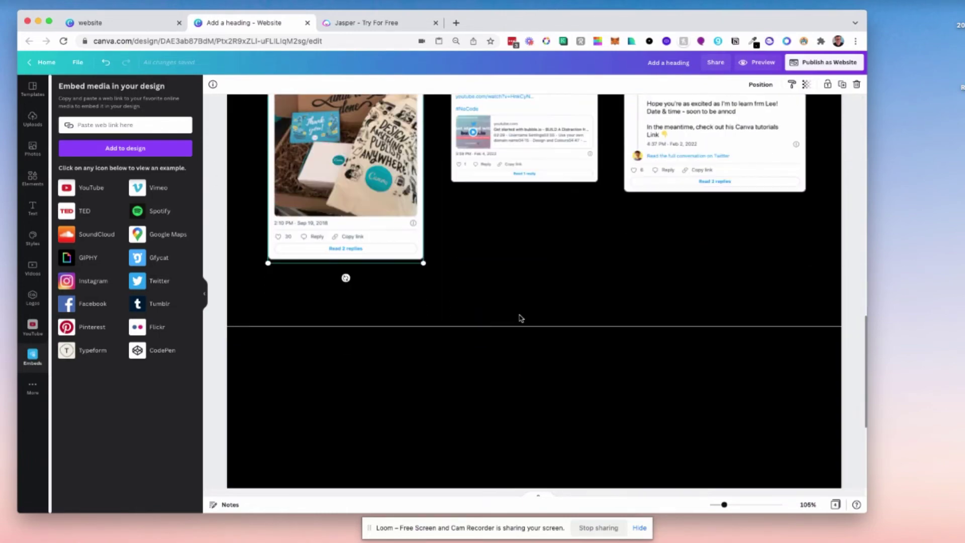
{"action": "scroll", "coordinate": [520, 318], "scroll_direction": "up", "scroll_amount": 5}
{"action": "scroll", "coordinate": [517, 320], "scroll_direction": "down", "scroll_amount": 2}
{"action": "scroll", "coordinate": [516, 323], "scroll_direction": "up", "scroll_amount": 2}
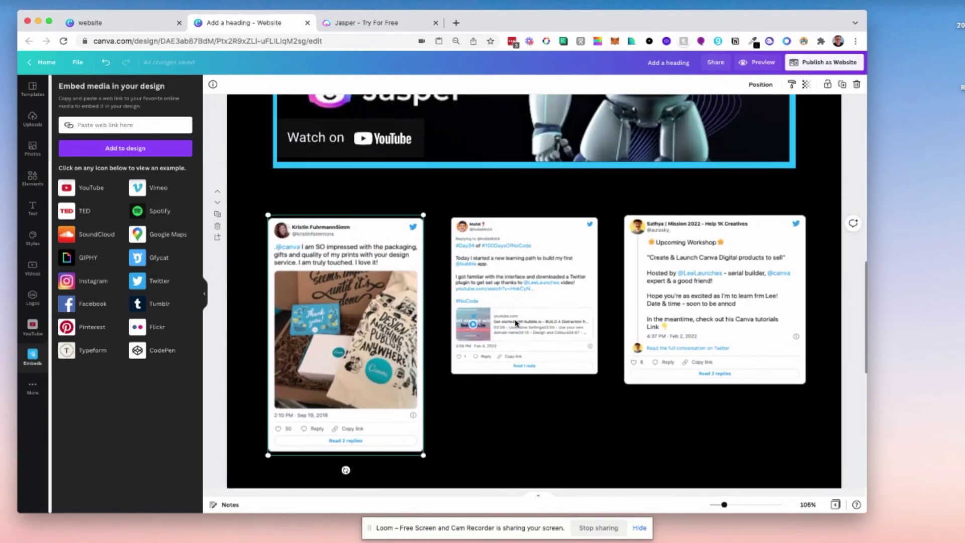
{"action": "scroll", "coordinate": [447, 301], "scroll_direction": "down", "scroll_amount": 5}
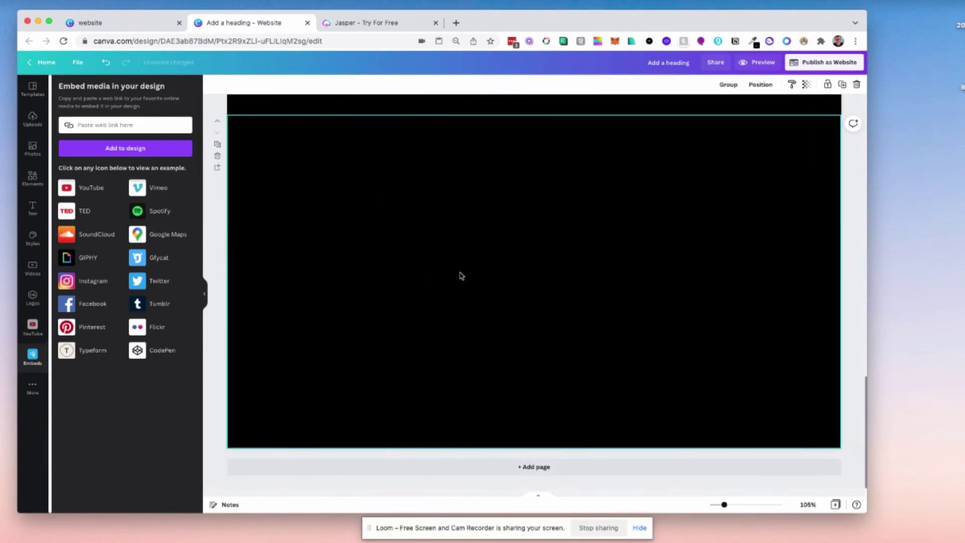
{"action": "scroll", "coordinate": [462, 275], "scroll_direction": "up", "scroll_amount": 15}
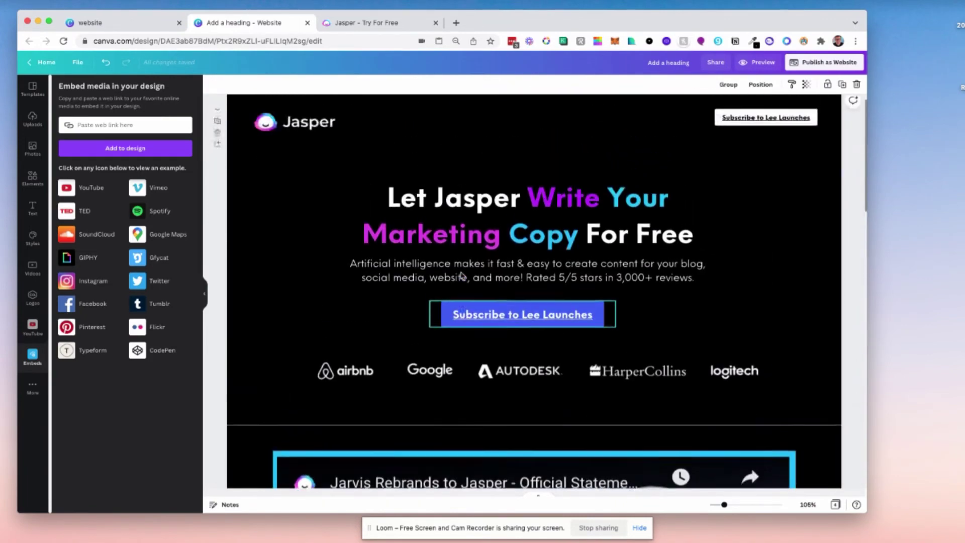
{"action": "left_click", "coordinate": [481, 222]}
{"action": "key", "text": "ctrl+v"}
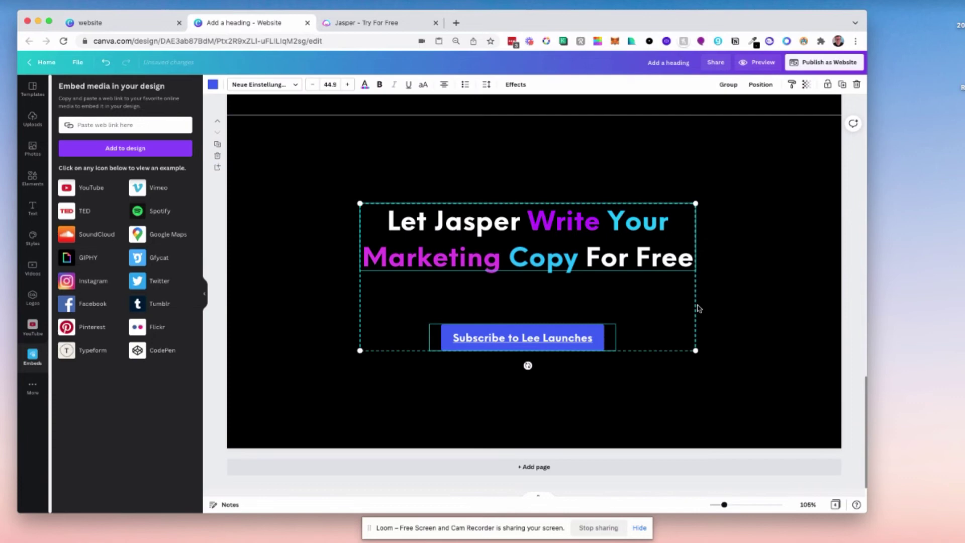
Move the pasted subscribe button up beneath the headline and start editing the headline text.
{"action": "left_click", "coordinate": [750, 291]}
{"action": "left_click", "coordinate": [538, 336]}
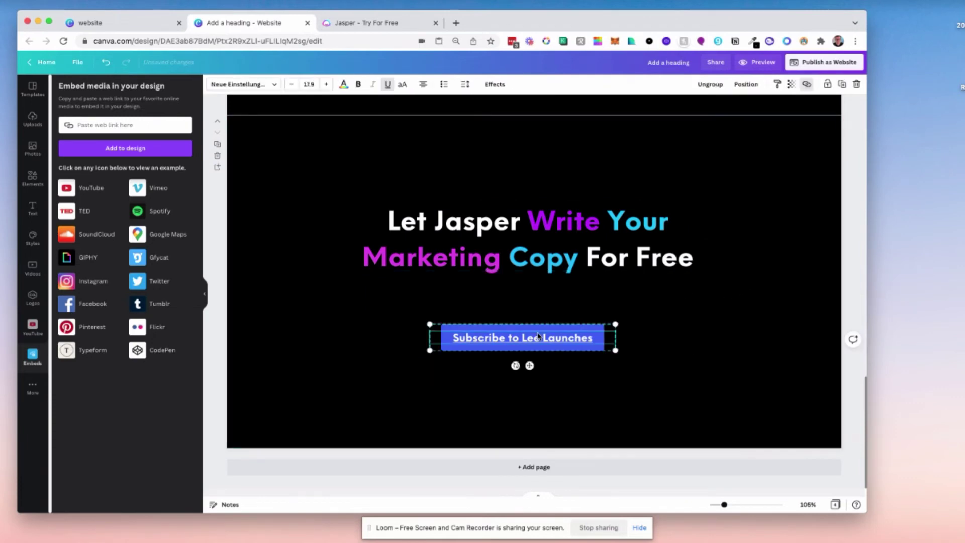
{"action": "left_click_drag", "start_coordinate": [538, 336], "coordinate": [538, 310]}
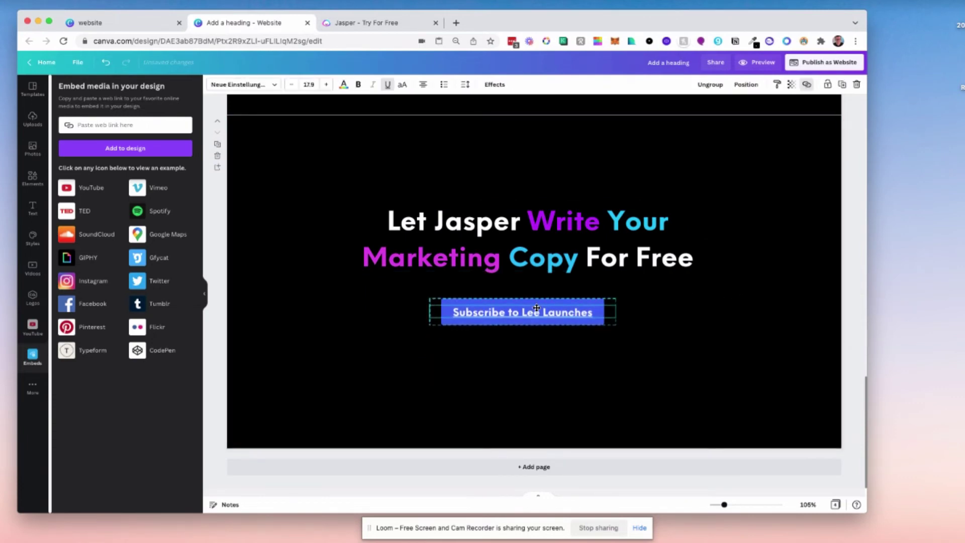
{"action": "left_click", "coordinate": [566, 255]}
{"action": "left_click", "coordinate": [596, 261]}
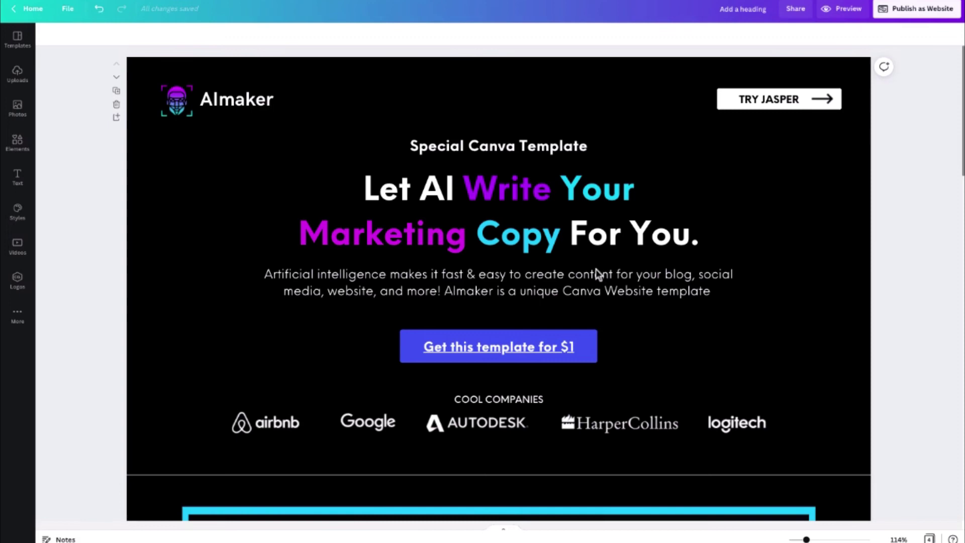
Scroll down through the design to the final 'Get this template for your own projects' page.
{"action": "scroll", "coordinate": [596, 269], "scroll_direction": "down", "scroll_amount": 1}
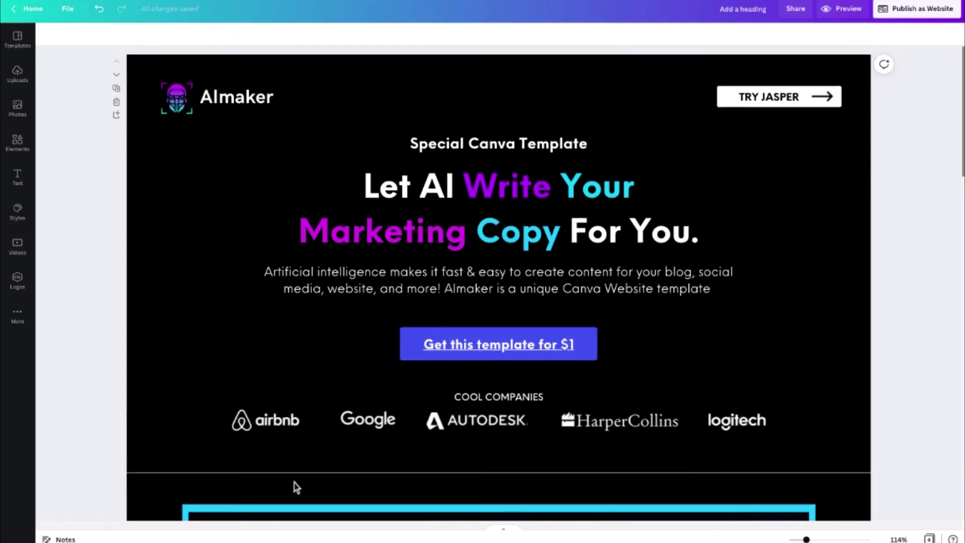
{"action": "scroll", "coordinate": [750, 470], "scroll_direction": "down", "scroll_amount": 6}
{"action": "scroll", "coordinate": [751, 470], "scroll_direction": "down", "scroll_amount": 2}
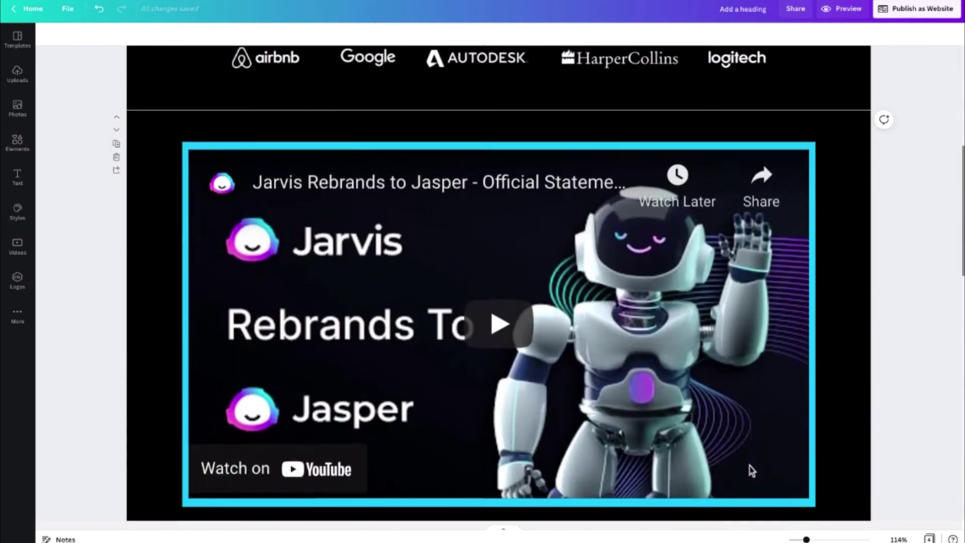
{"action": "scroll", "coordinate": [537, 436], "scroll_direction": "down", "scroll_amount": 7}
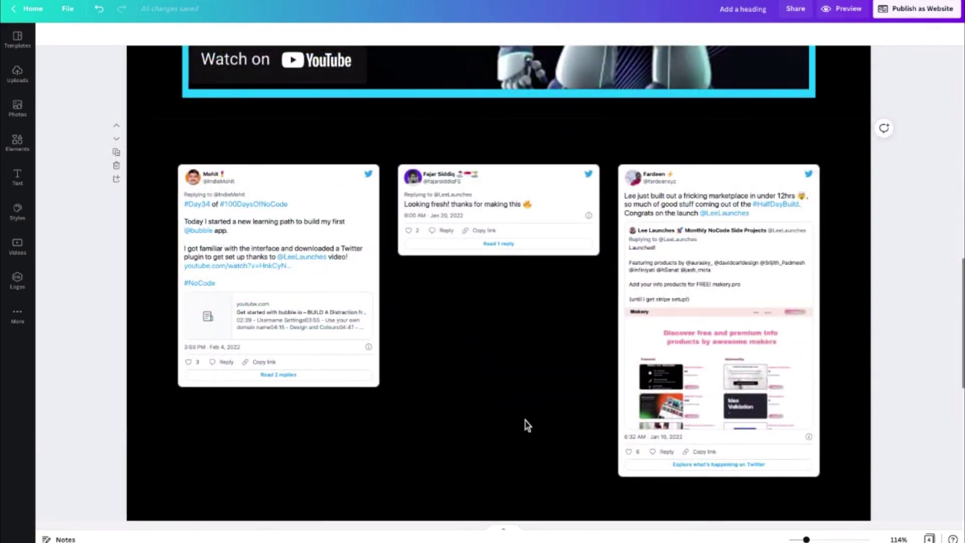
{"action": "scroll", "coordinate": [525, 422], "scroll_direction": "down", "scroll_amount": 1}
{"action": "scroll", "coordinate": [526, 425], "scroll_direction": "down", "scroll_amount": 3}
{"action": "scroll", "coordinate": [526, 424], "scroll_direction": "down", "scroll_amount": 4}
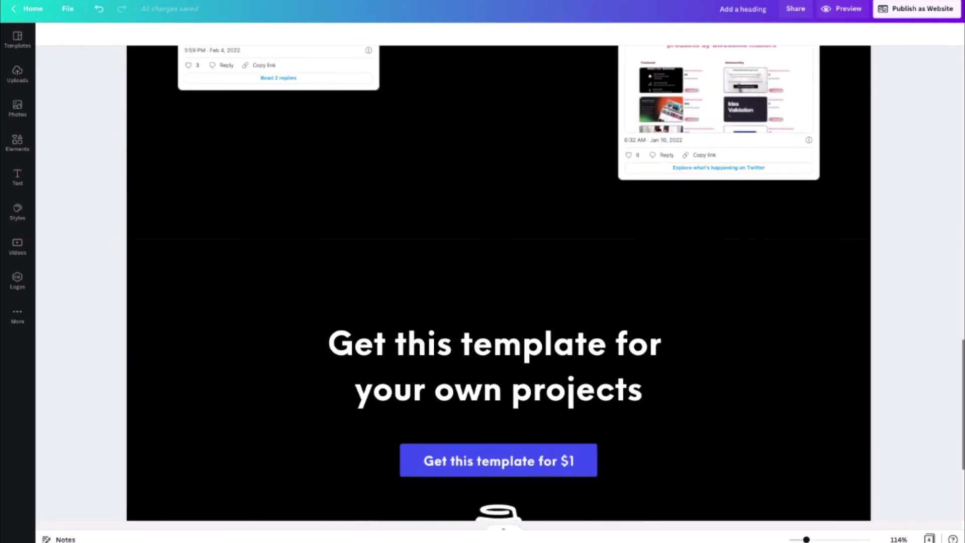
{"action": "scroll", "coordinate": [527, 405], "scroll_direction": "down", "scroll_amount": 4}
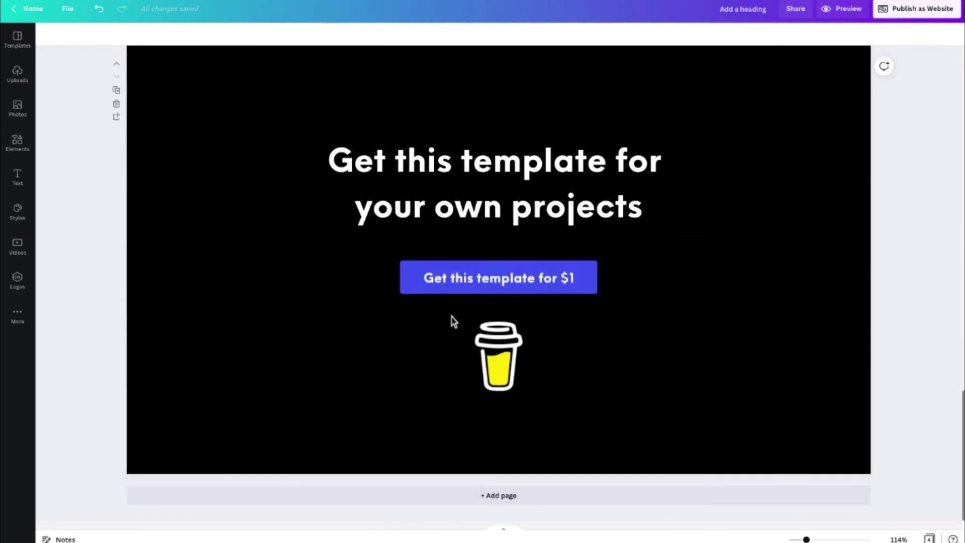
Open the Publish to the web panel from Publish as Website.
{"action": "left_click", "coordinate": [916, 9]}
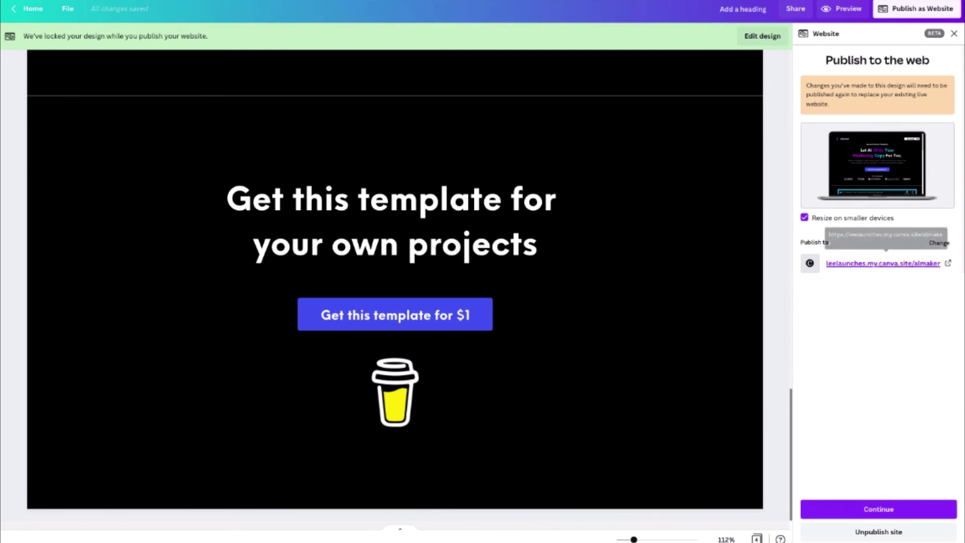
Open the published canva.site page and scroll down to the $1 call-to-action and Canva badge.
{"action": "left_click", "coordinate": [883, 263]}
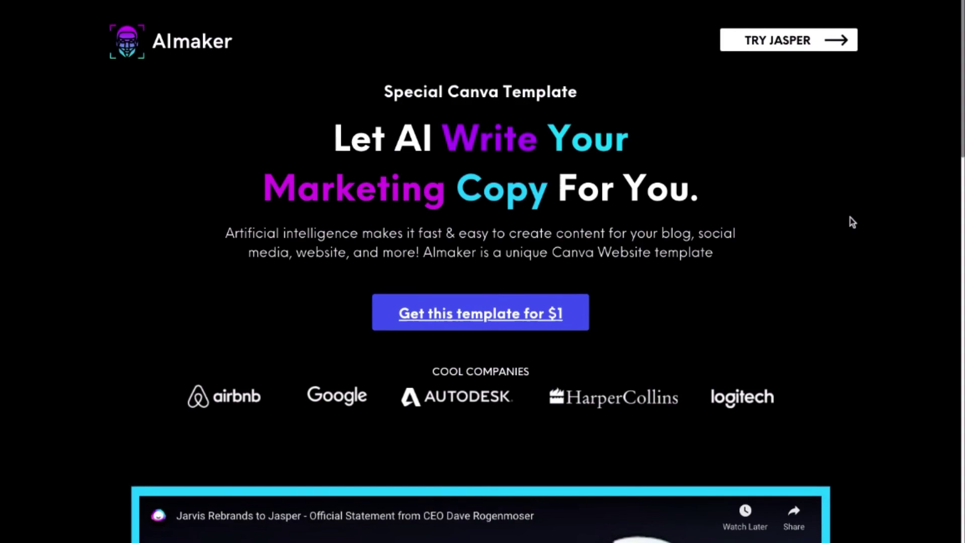
{"action": "scroll", "coordinate": [850, 222], "scroll_direction": "down", "scroll_amount": 5}
{"action": "scroll", "coordinate": [852, 222], "scroll_direction": "down", "scroll_amount": 18}
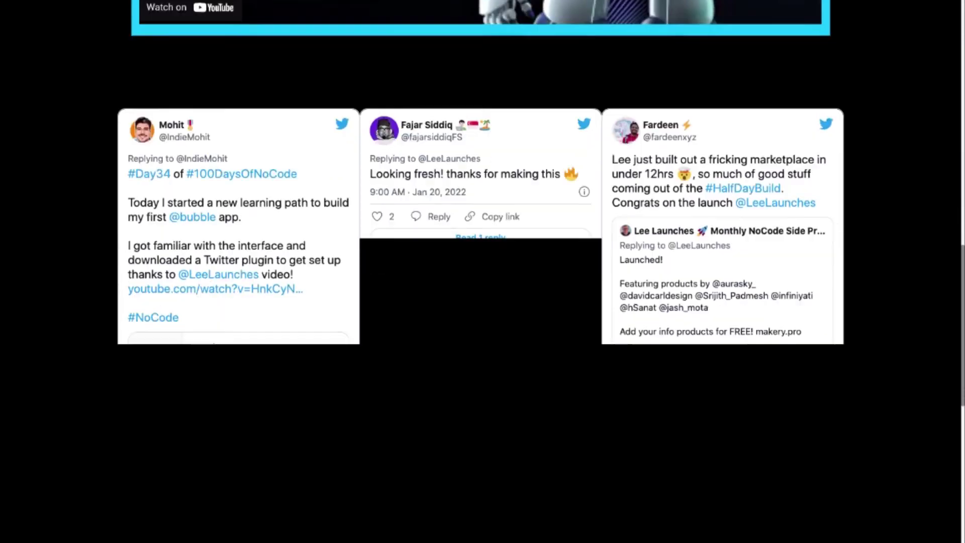
{"action": "scroll", "coordinate": [483, 271], "scroll_direction": "down", "scroll_amount": 2}
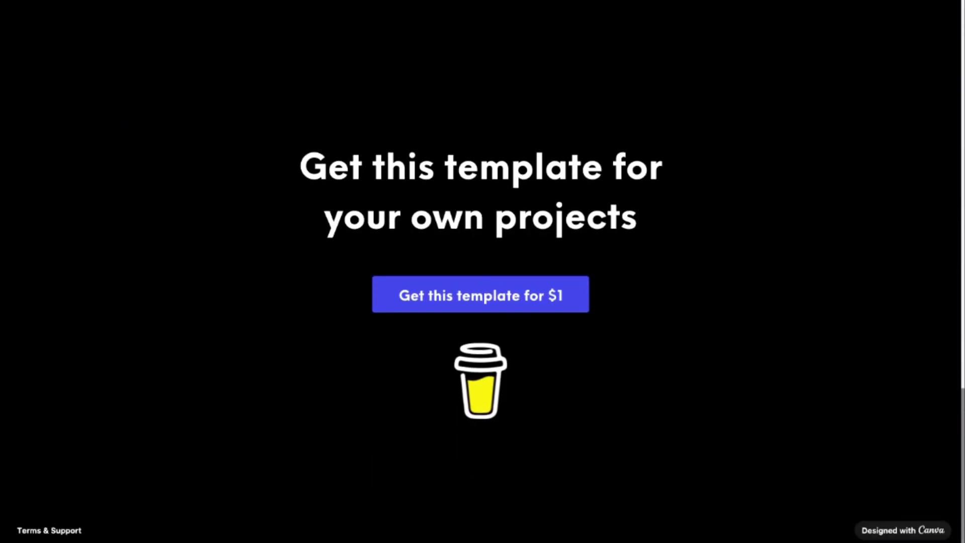